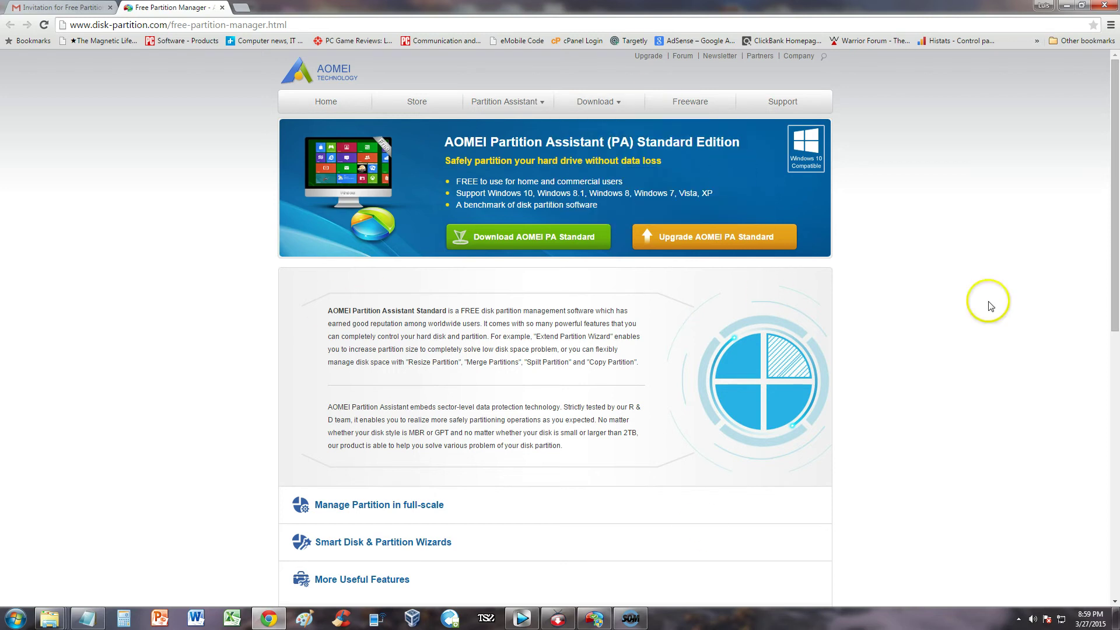
Go to the AOMEI Partition Assistant Standard edition download page.
scroll(1108, 135, "down", 1)
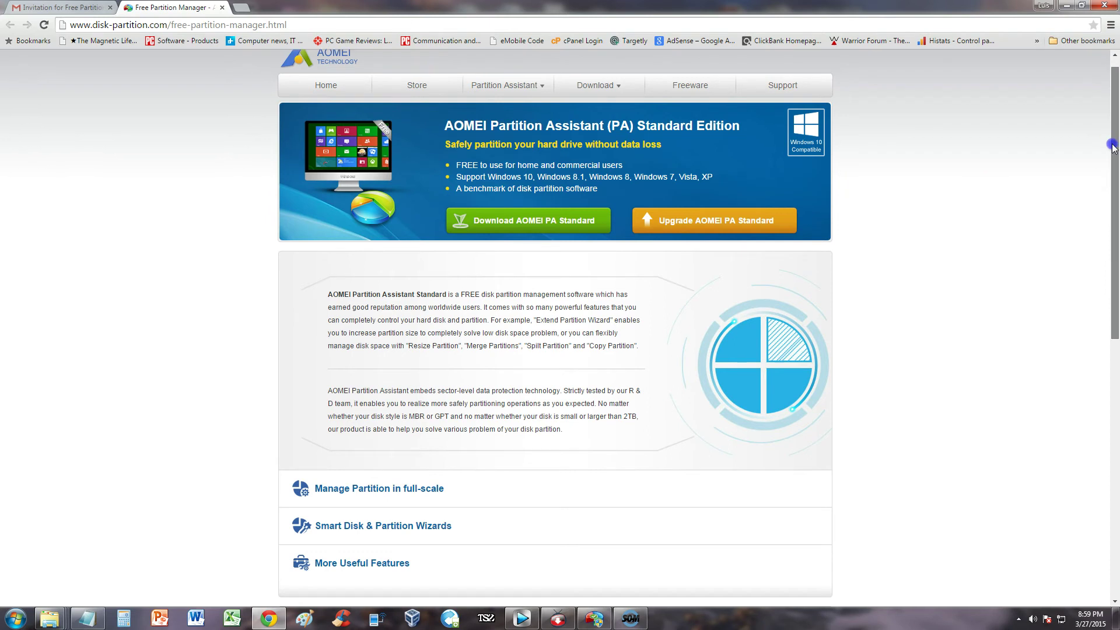
scroll(481, 169, "up", 1)
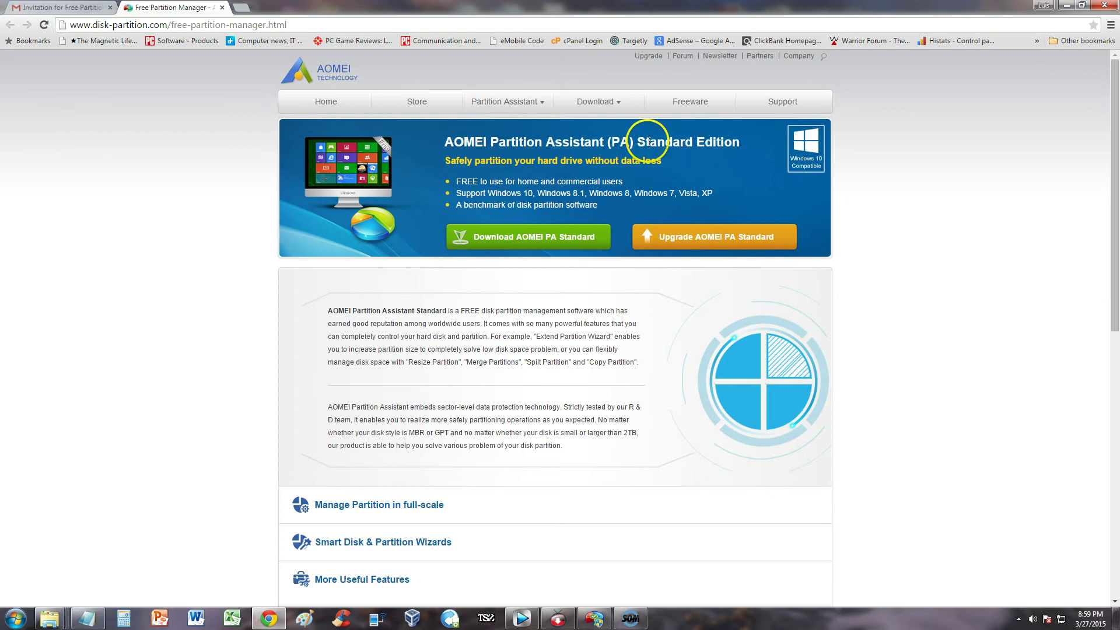
left_click(716, 152)
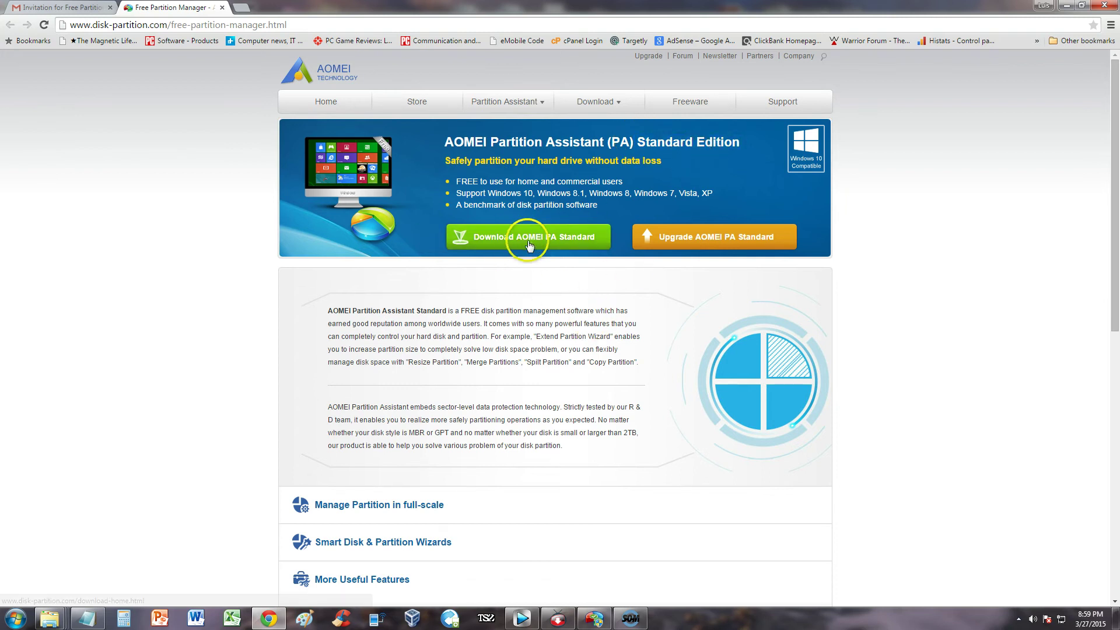
left_click(509, 242)
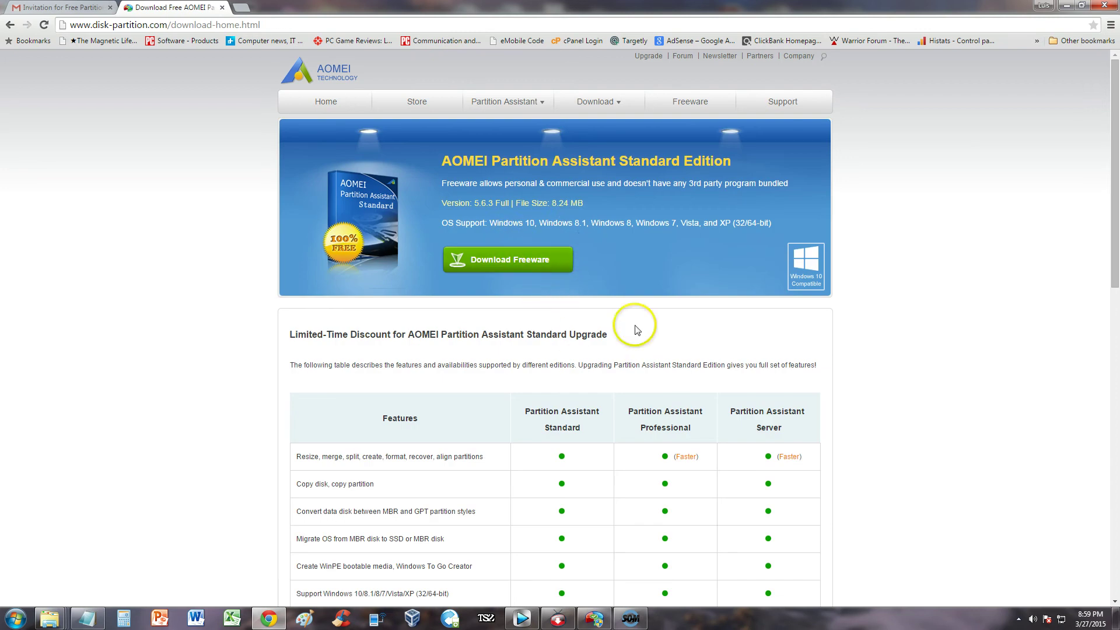
Open the CNET freeware download page, then close it and return to Partition Assistant.
scroll(782, 395, "down", 3)
scroll(791, 392, "down", 3)
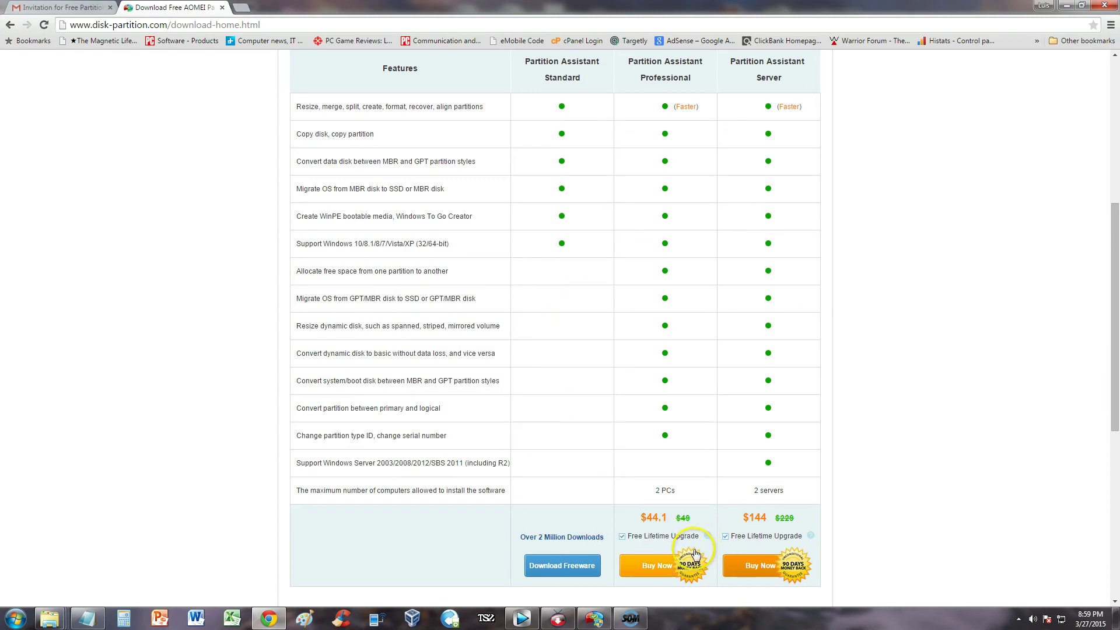
scroll(694, 554, "up", 2)
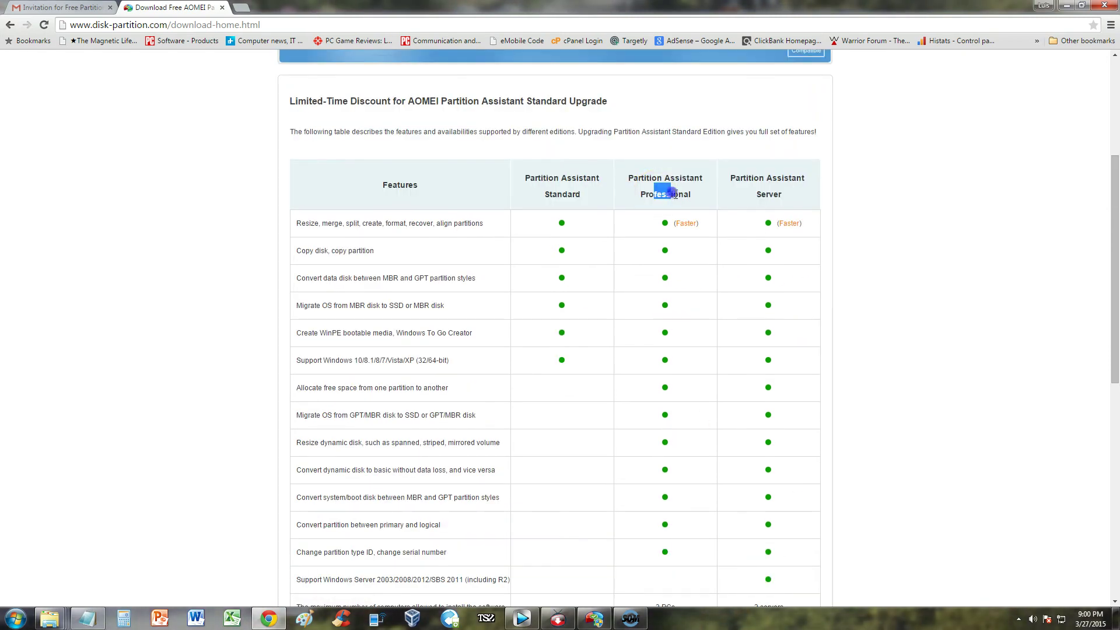
scroll(927, 393, "up", 4)
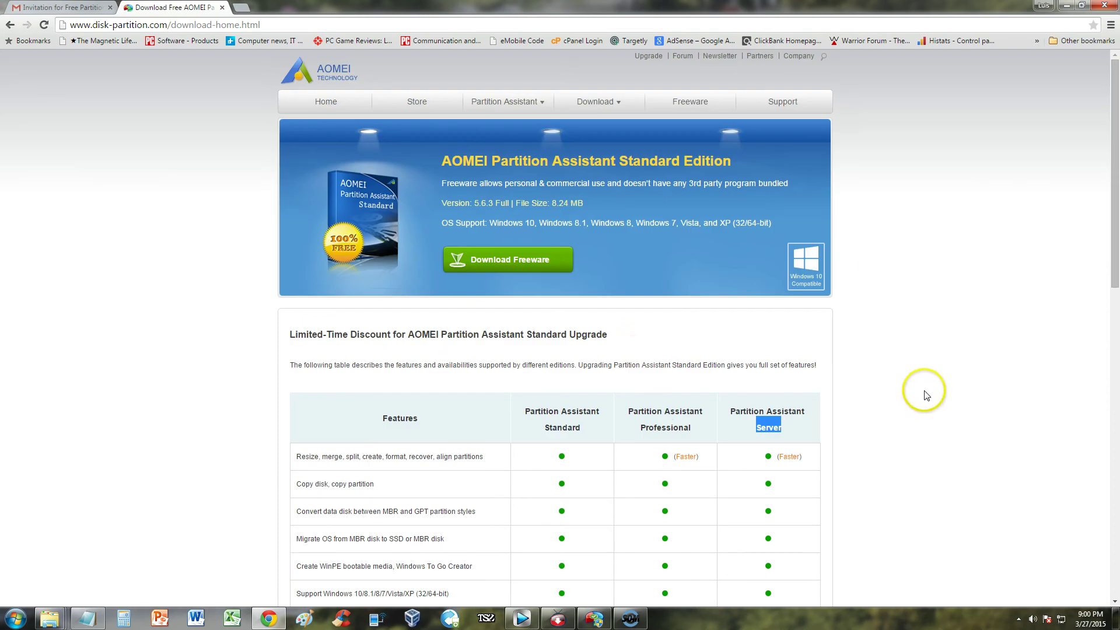
left_click(510, 261)
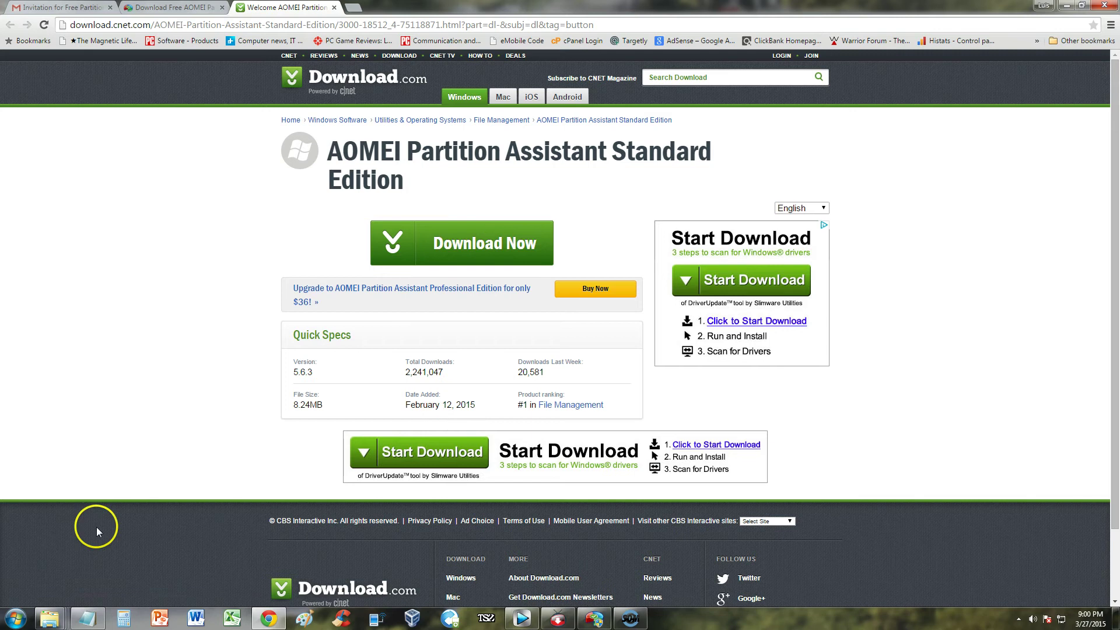
left_click(334, 8)
left_click(595, 617)
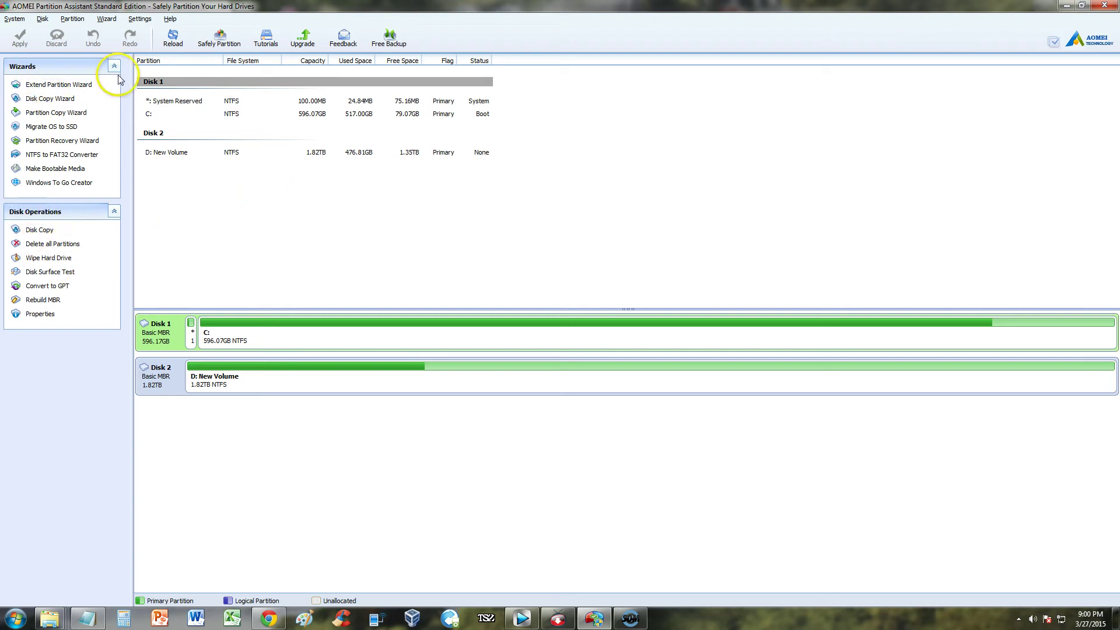
Reload the disk information so C:'s used and free space refreshes, then browse the Disk menu.
left_click(18, 19)
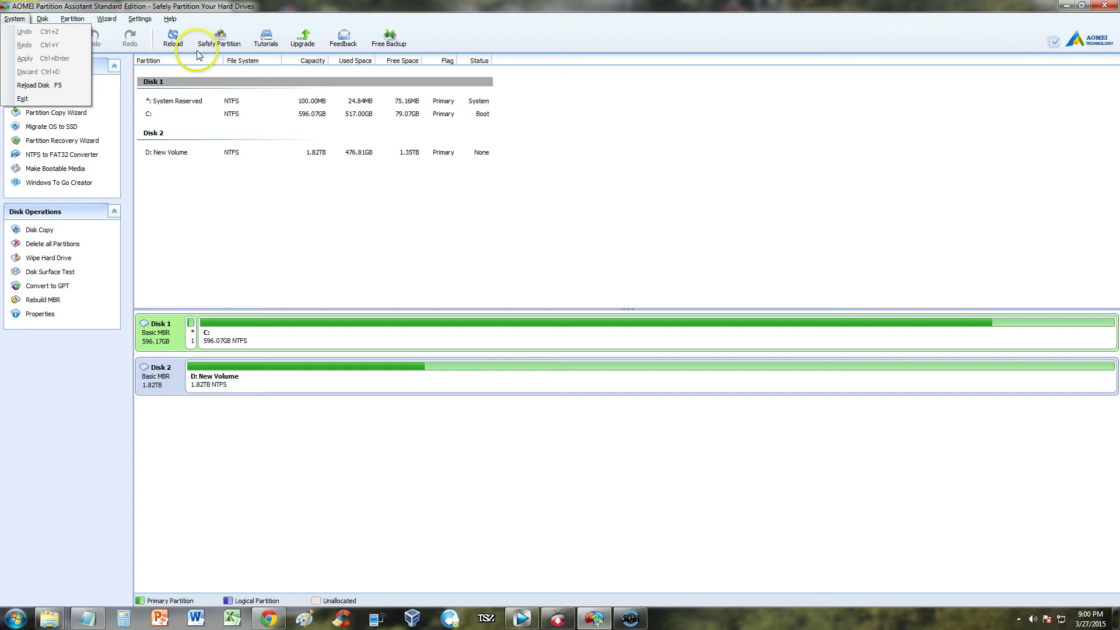
left_click(173, 41)
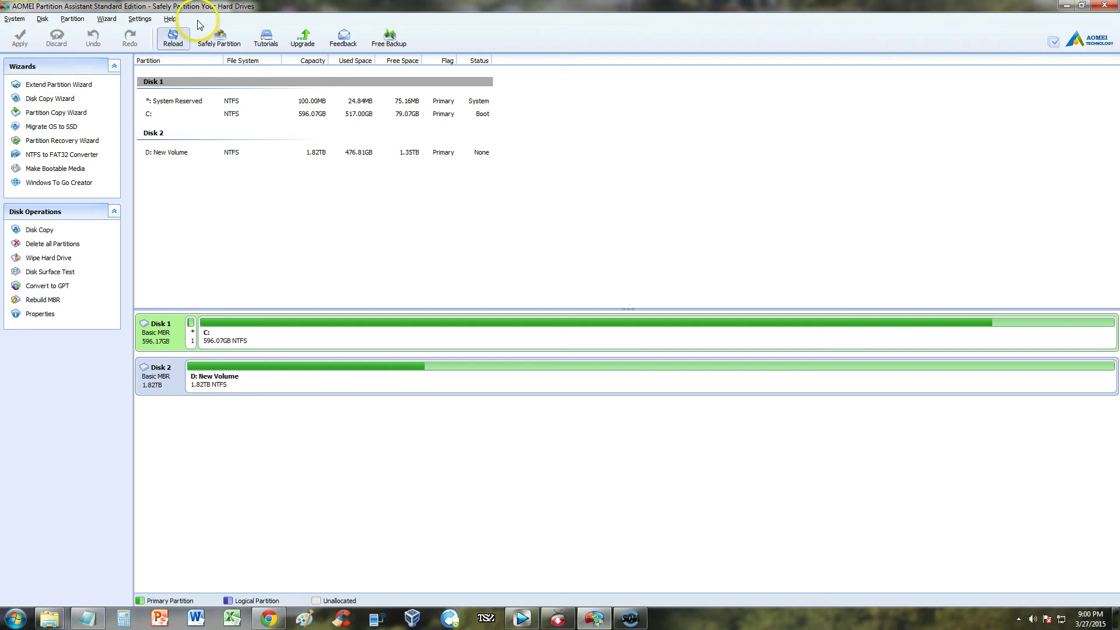
left_click(171, 40)
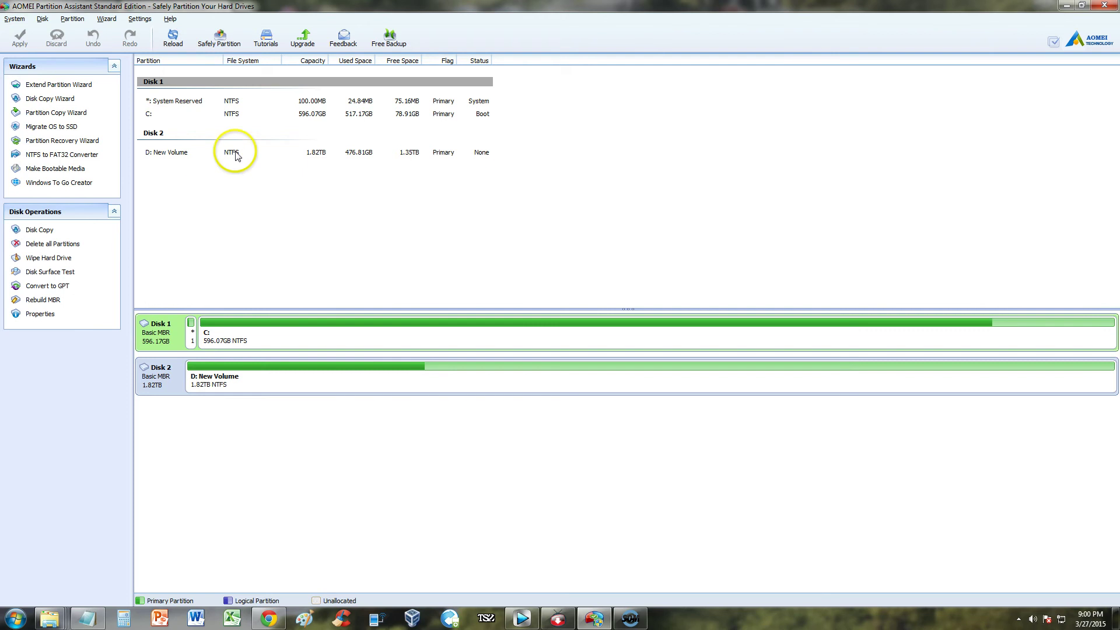
left_click(50, 19)
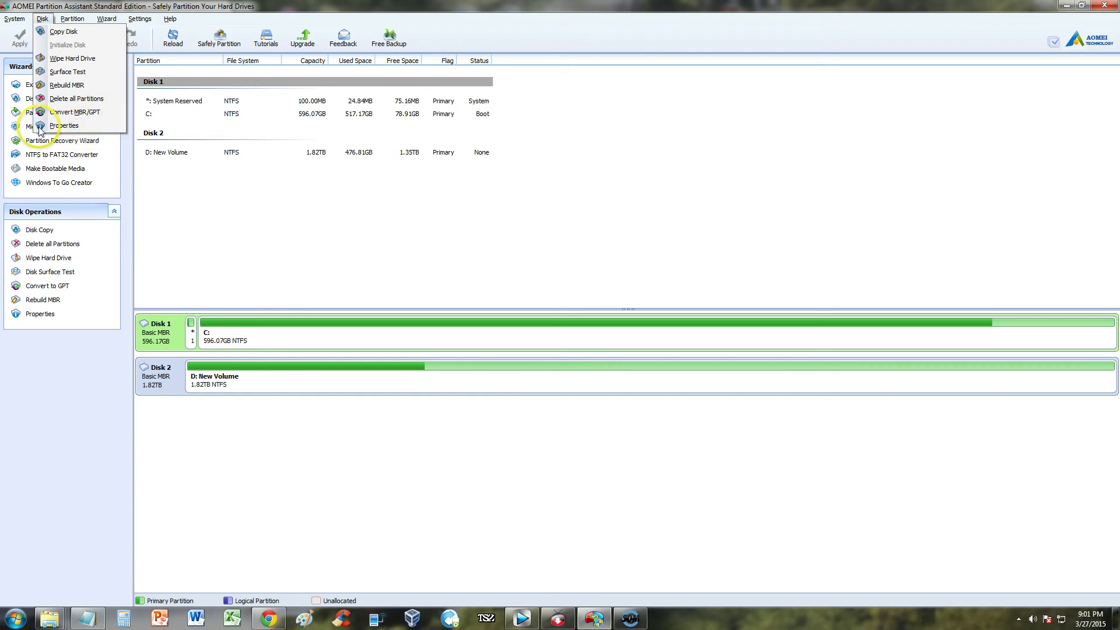
Select the D: New Volume partition and show its partition operations list.
left_click(73, 20)
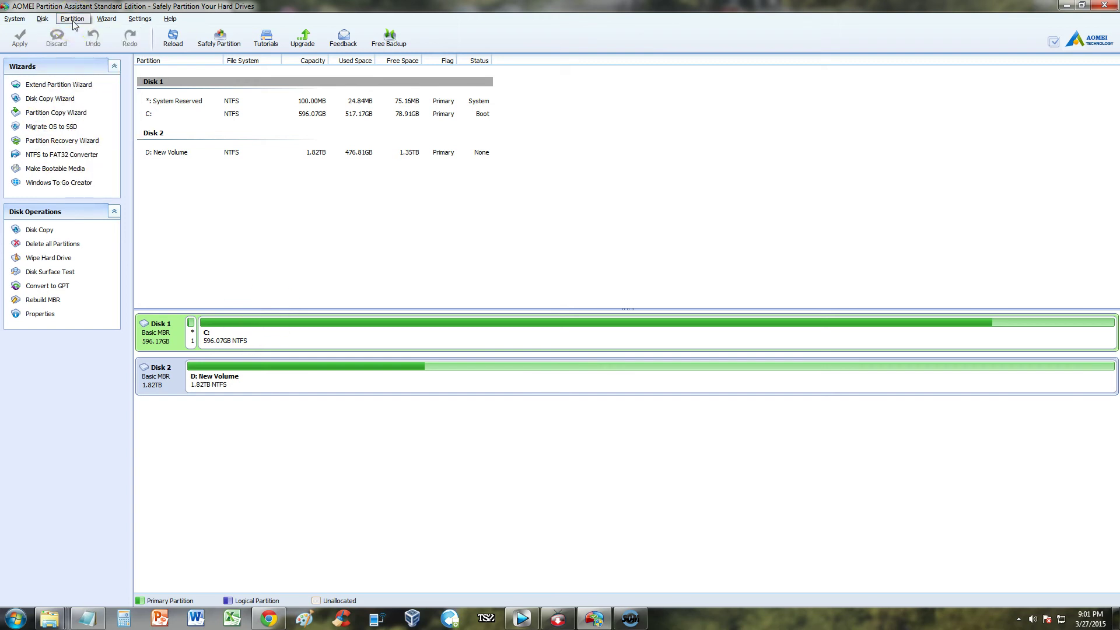
left_click(73, 21)
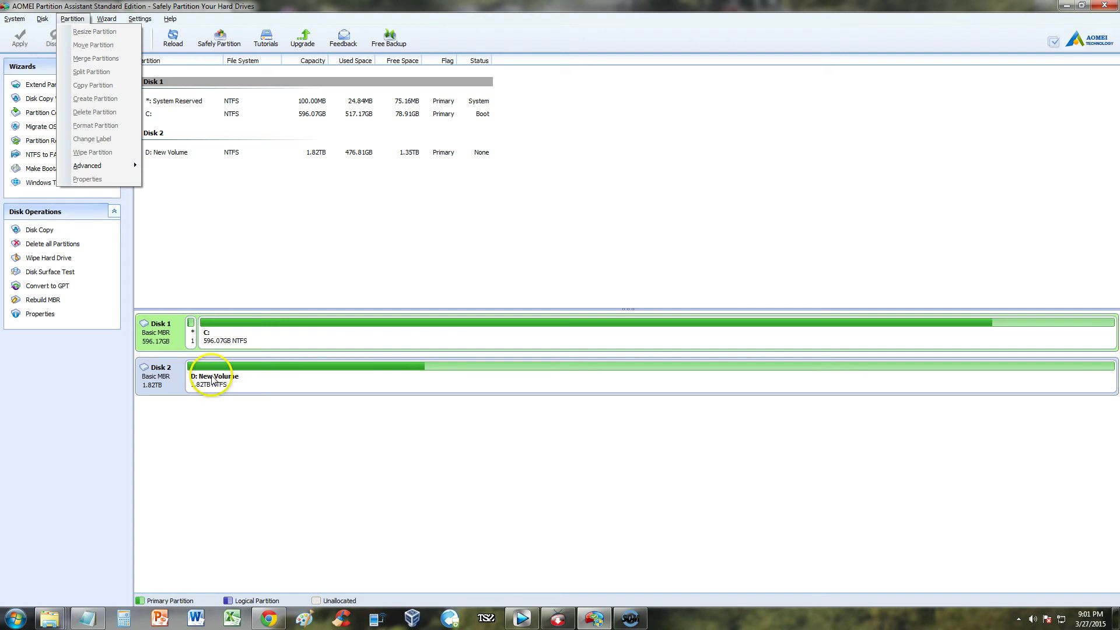
left_click(211, 376)
left_click(212, 376)
left_click(73, 21)
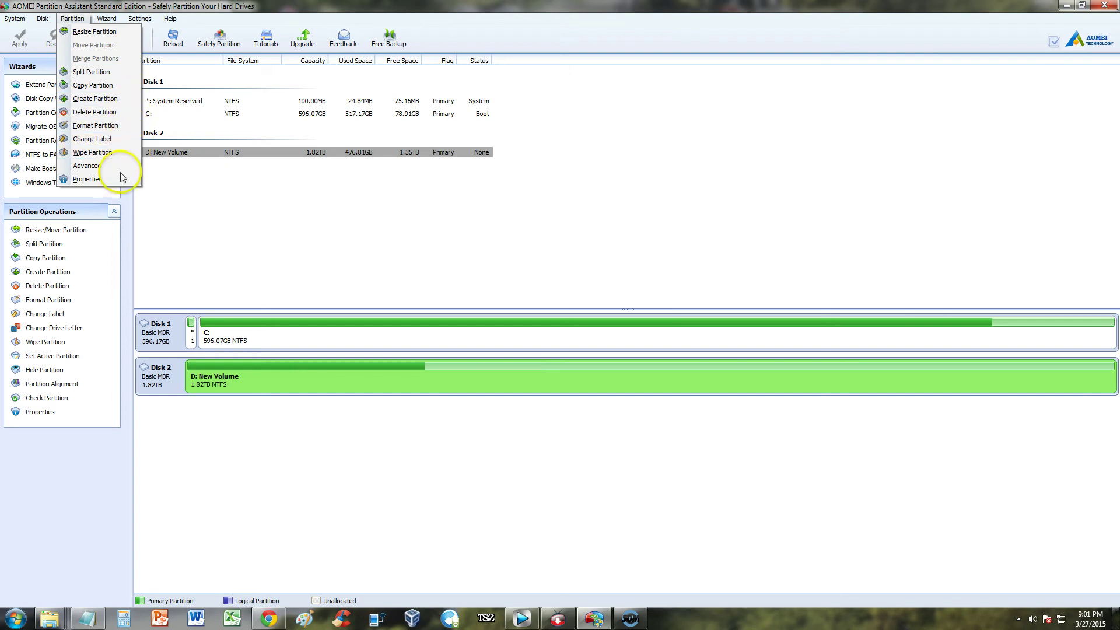
Browse the Wizard and Settings menus, then view and close the version 5.6.3 About box.
mouse_move(111, 23)
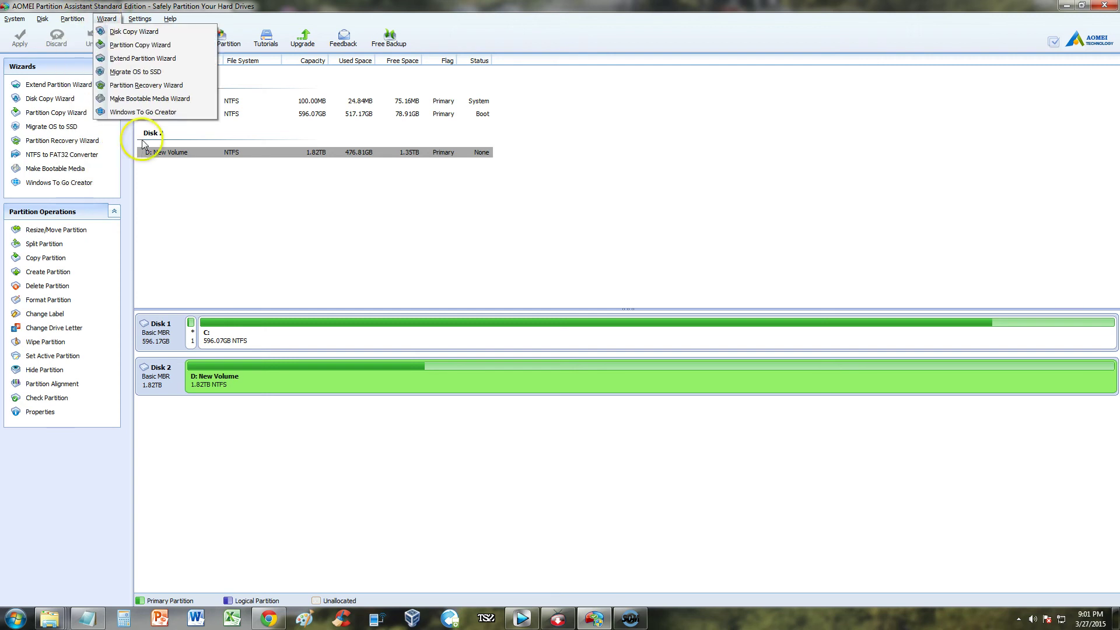
left_click(157, 103)
left_click(146, 20)
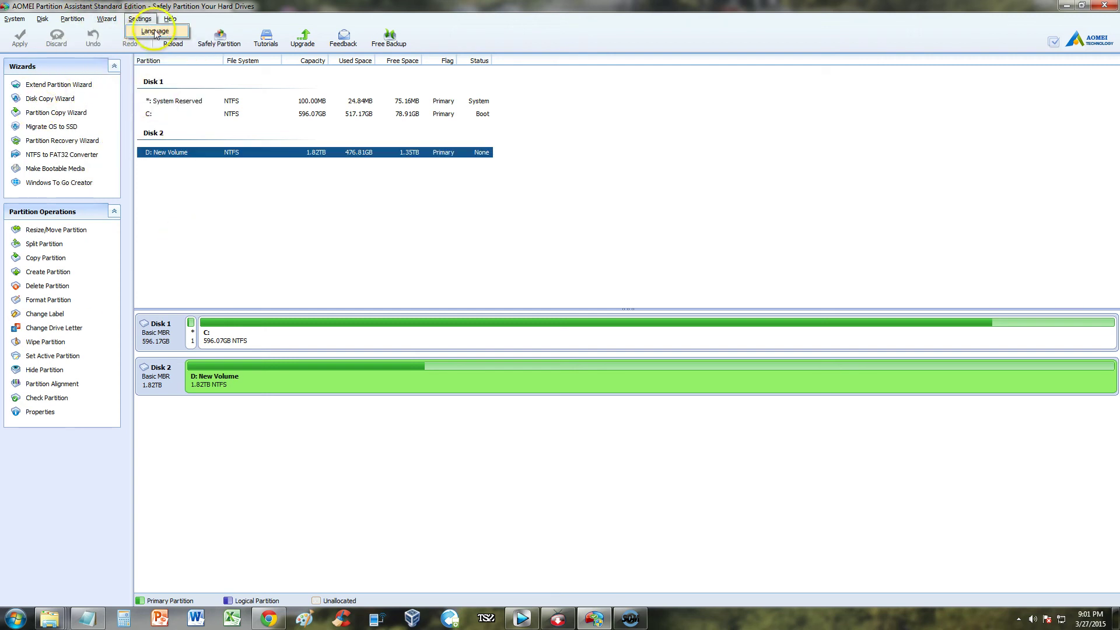
mouse_move(170, 22)
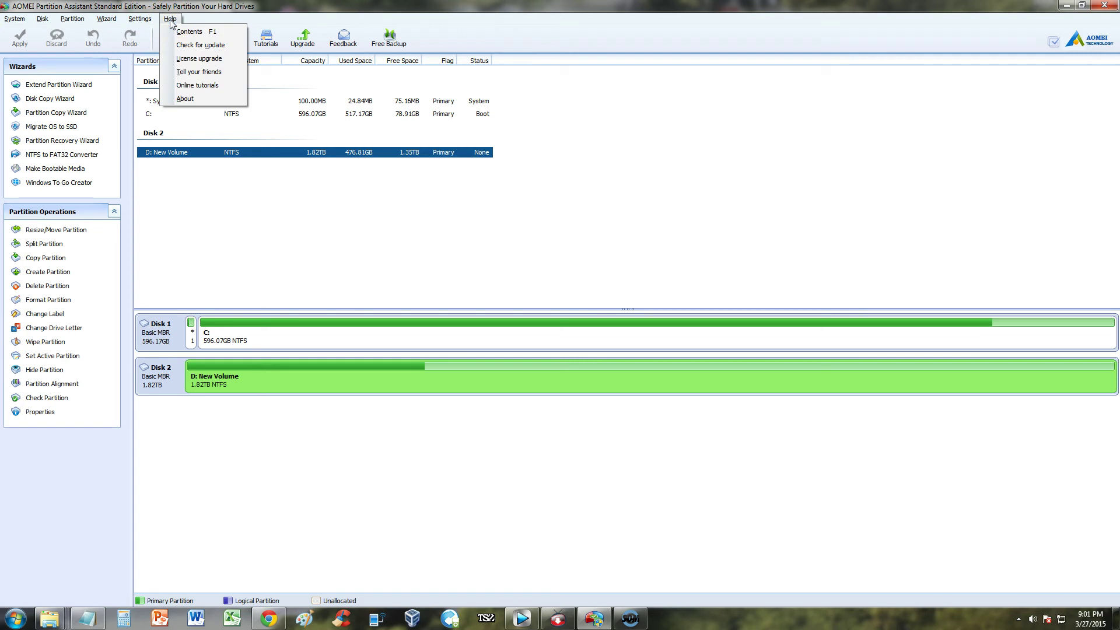
left_click(184, 98)
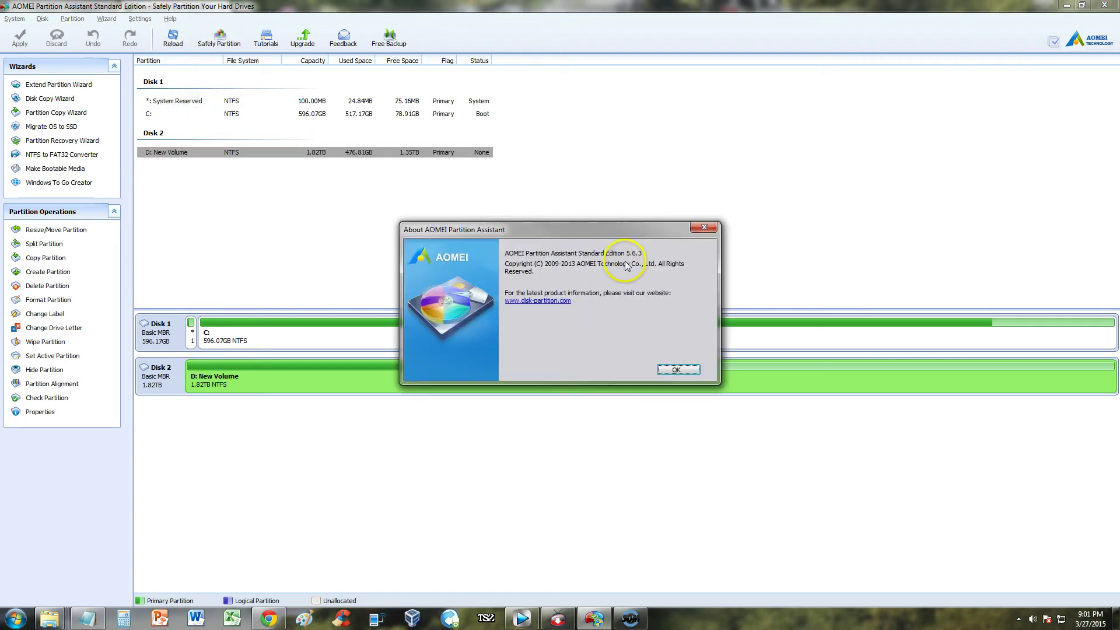
left_click(704, 228)
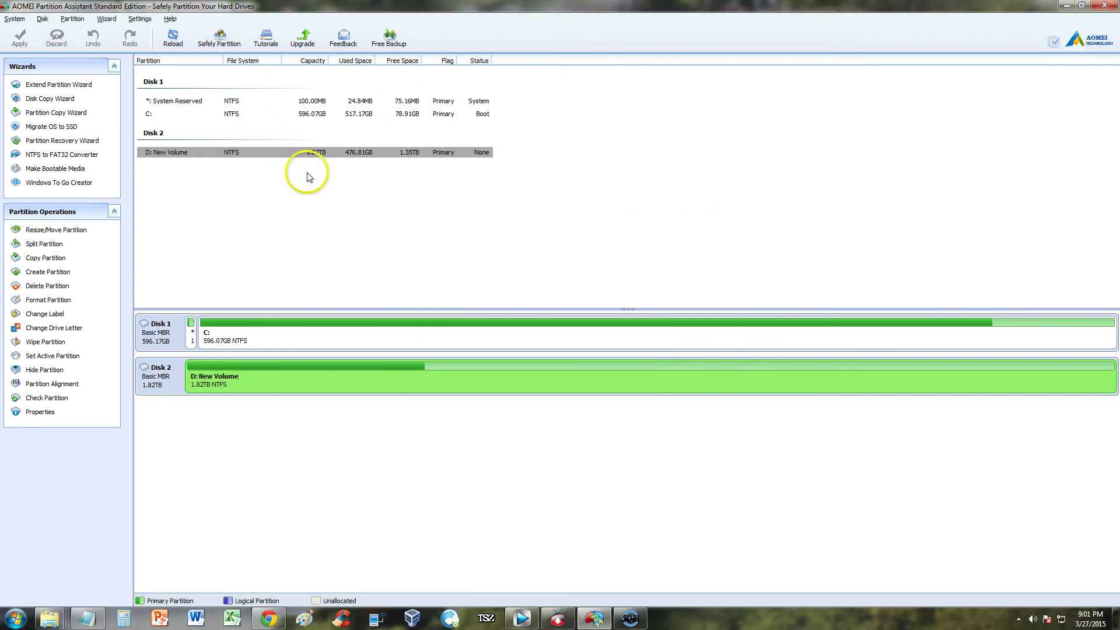
Open the online how-to tutorials, scroll the User Manual page, then return to Partition Assistant.
left_click(265, 47)
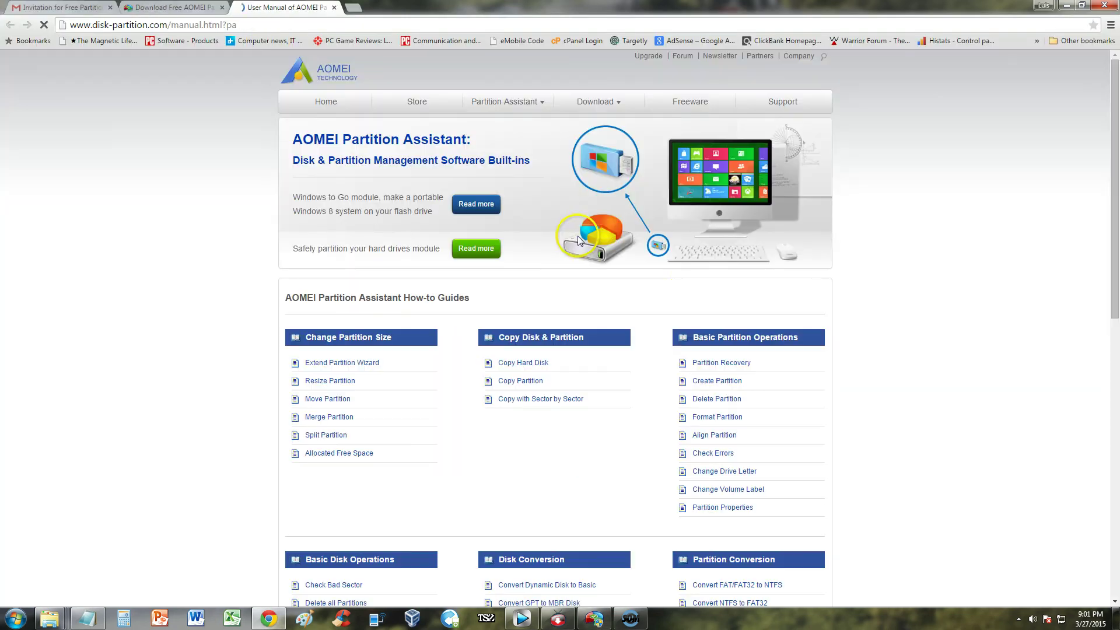
scroll(583, 292, "down", 1)
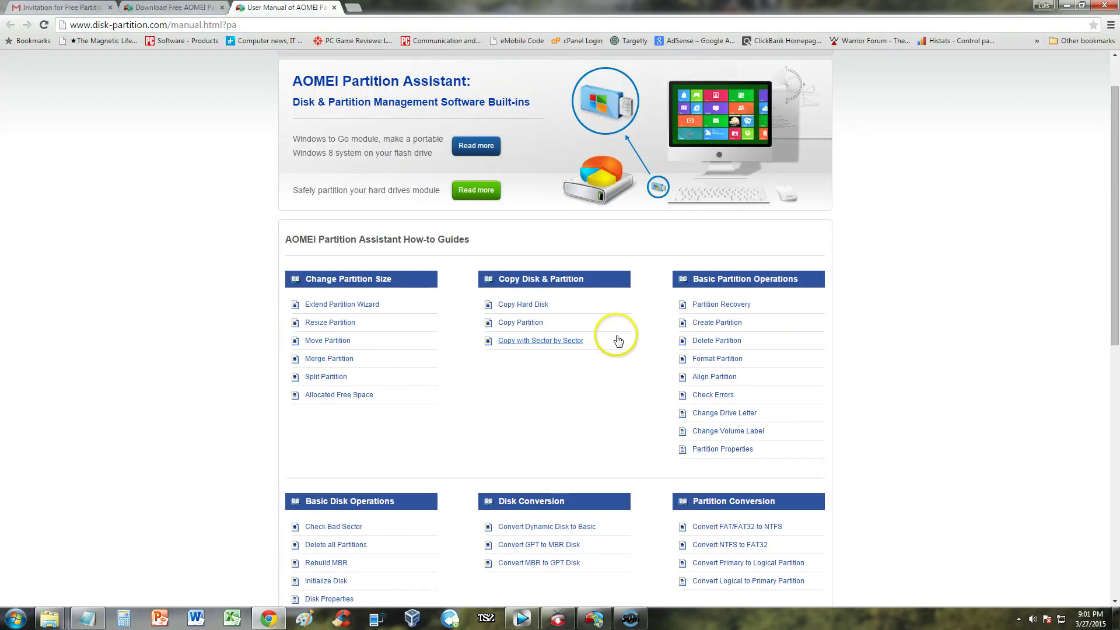
scroll(350, 314, "down", 1)
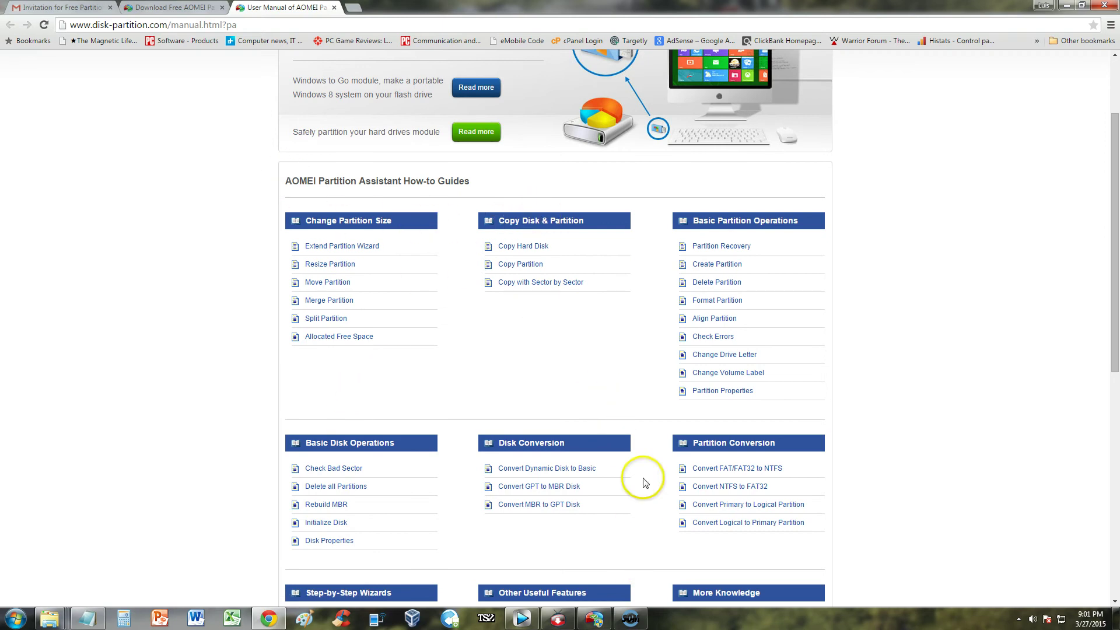
scroll(642, 501, "down", 3)
left_click(595, 618)
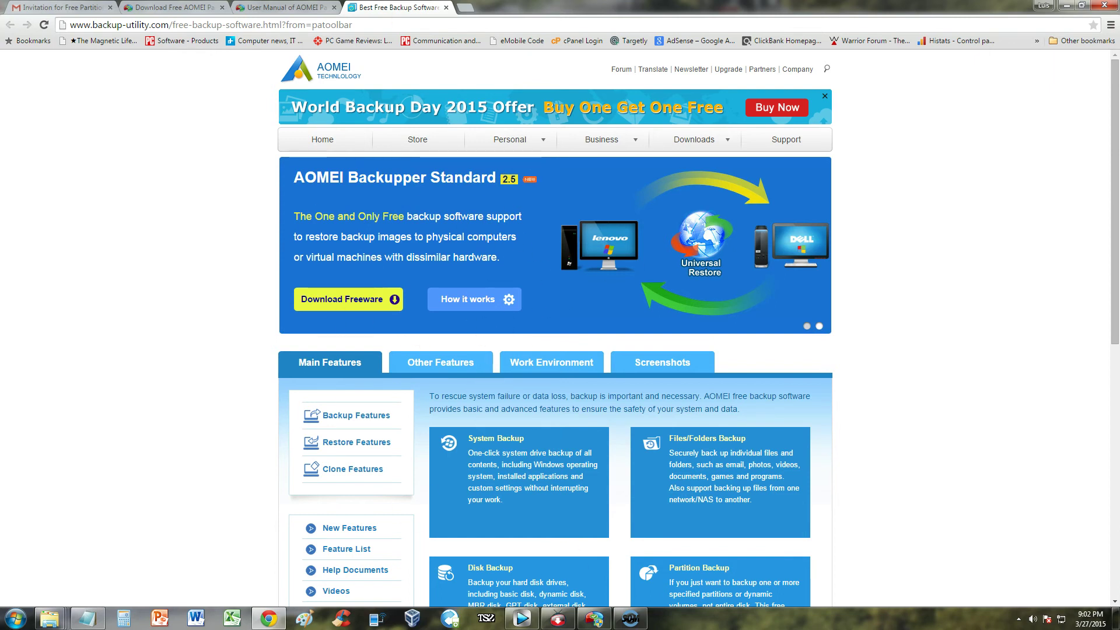
Choose 'Select any partition from any hard disk' in the Extend Partition Wizard, then cancel it.
left_click(599, 614)
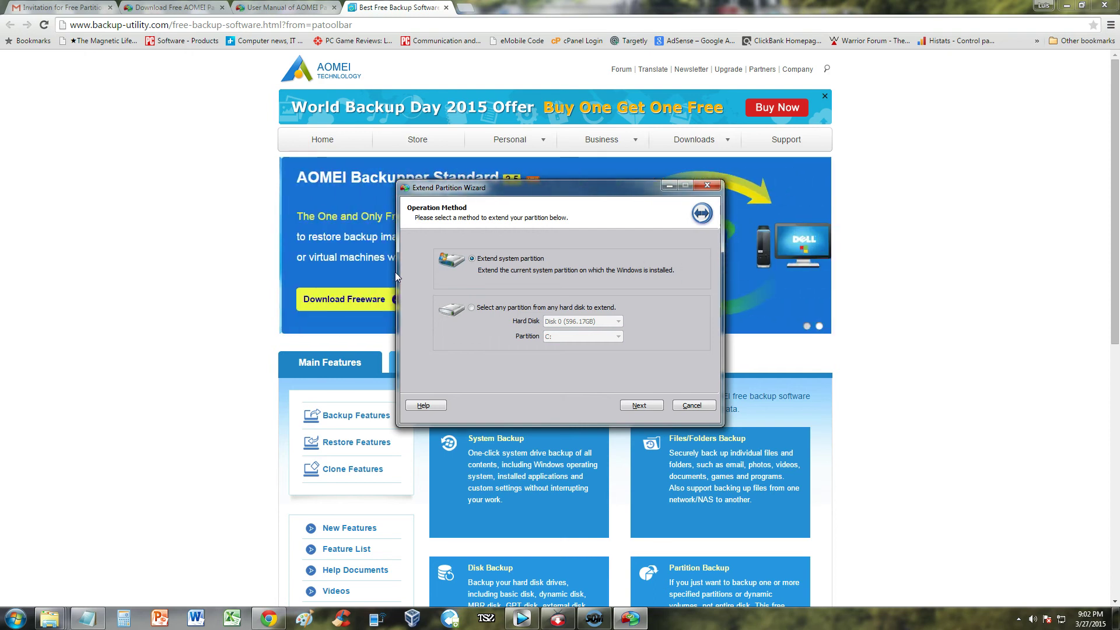
left_click(529, 311)
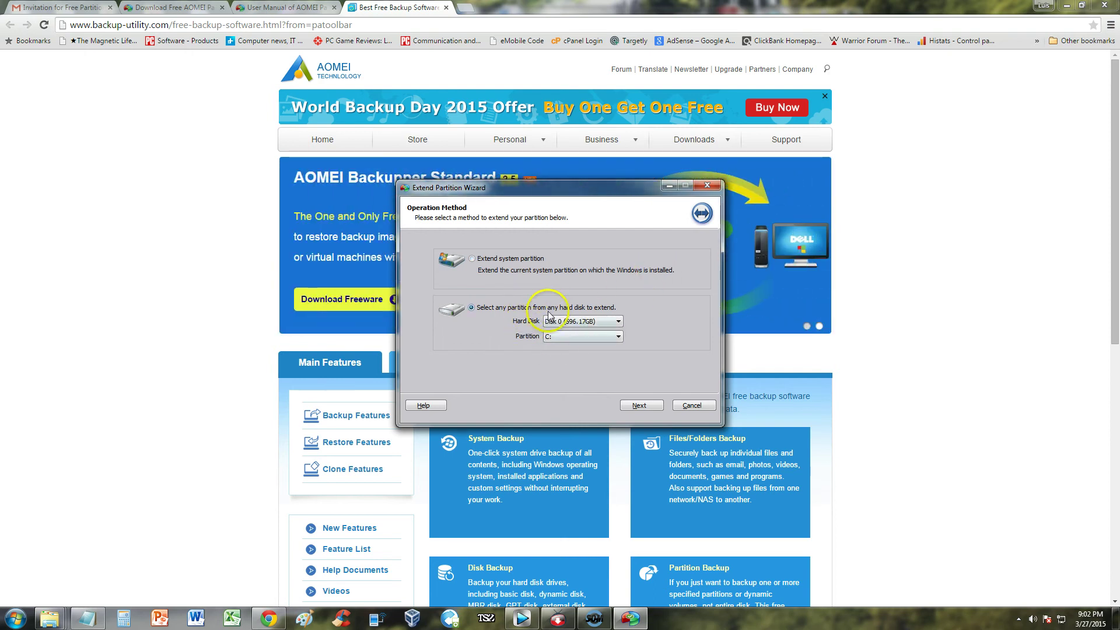
left_click(637, 408)
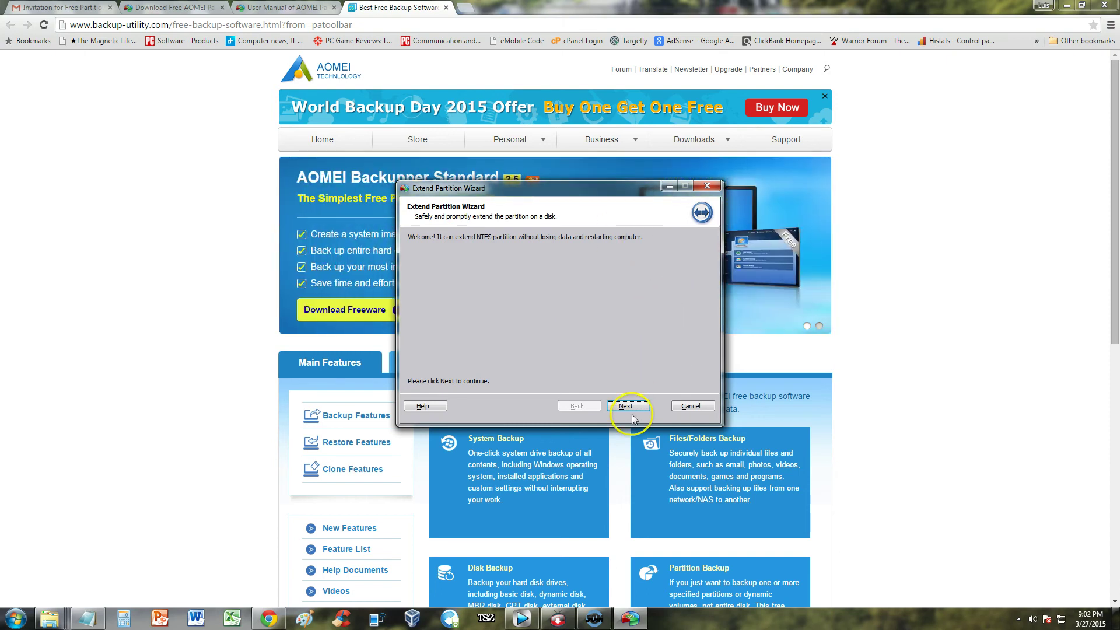
left_click(702, 187)
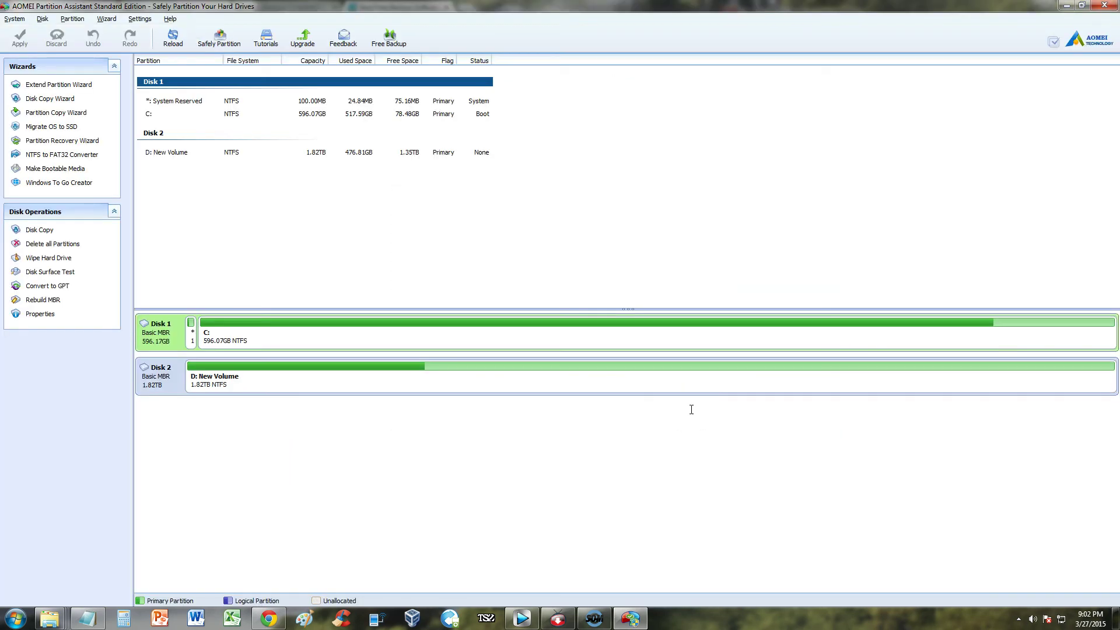
Start the Disk Copy Wizard with Sector-by-Sector Copy.
left_click(389, 266)
left_click(54, 99)
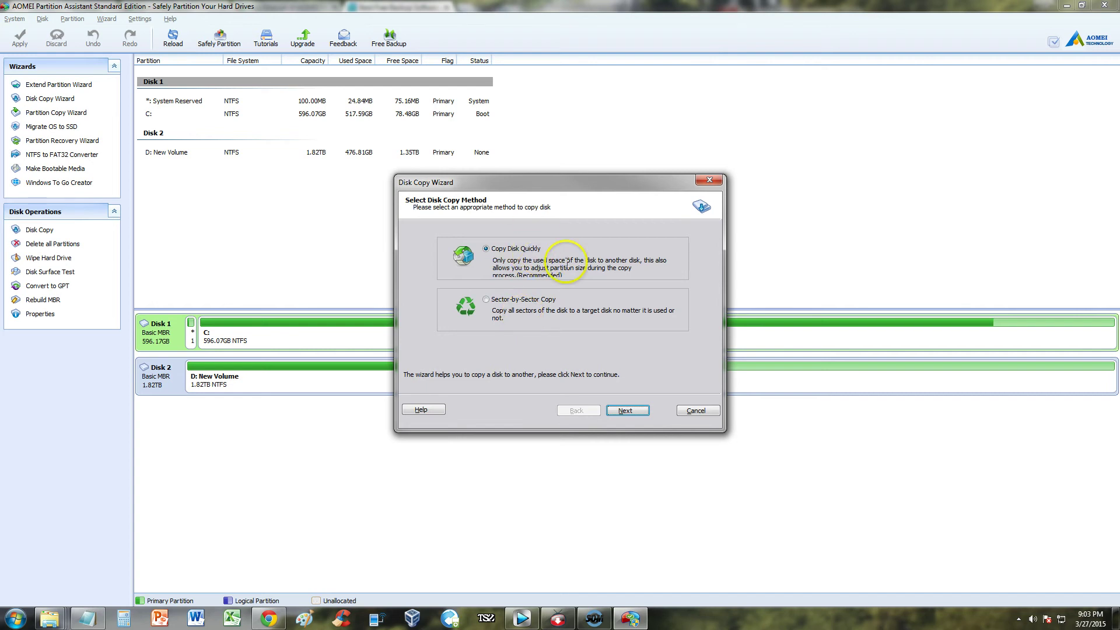
left_click_drag(542, 180, 560, 162)
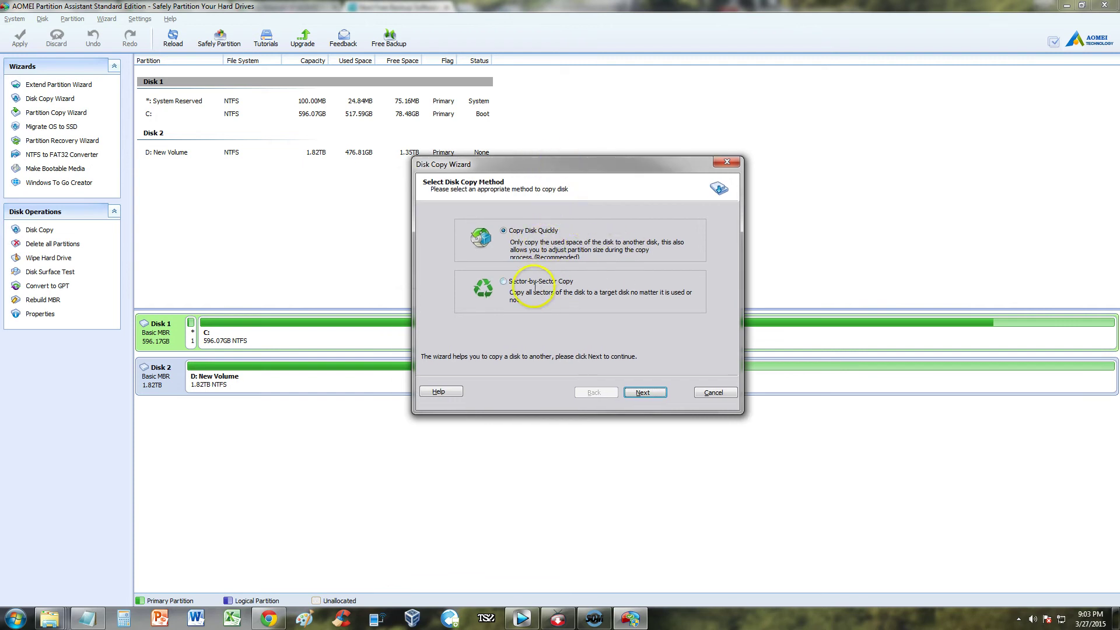
left_click(529, 284)
left_click(643, 391)
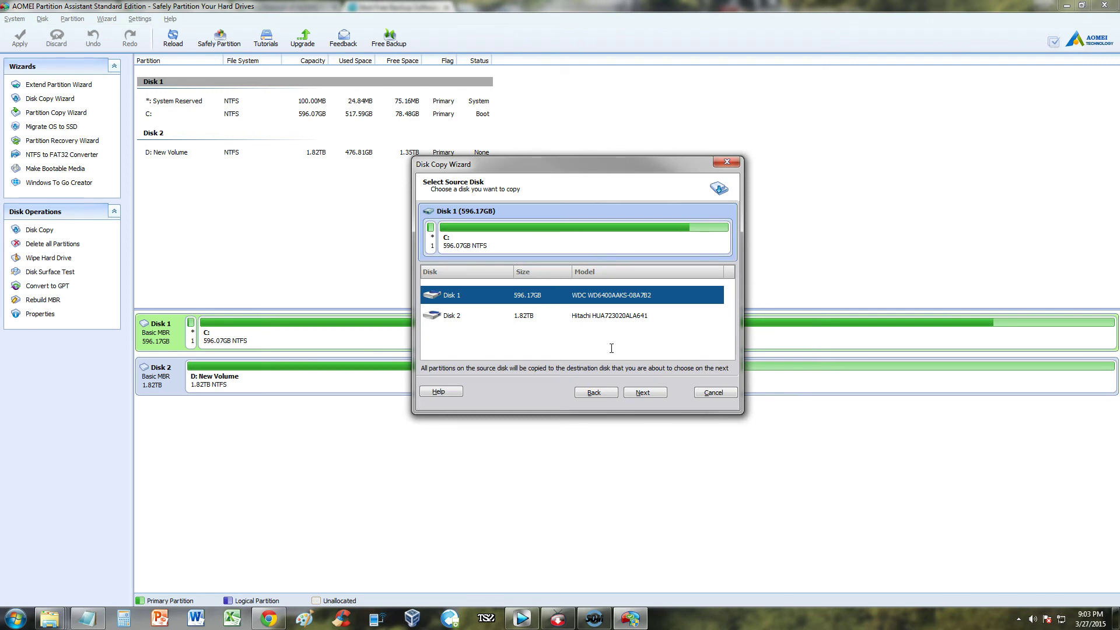
After comparing Disk 2, choose Disk 1 (596.17GB) as the source disk and continue.
left_click_drag(573, 167, 552, 170)
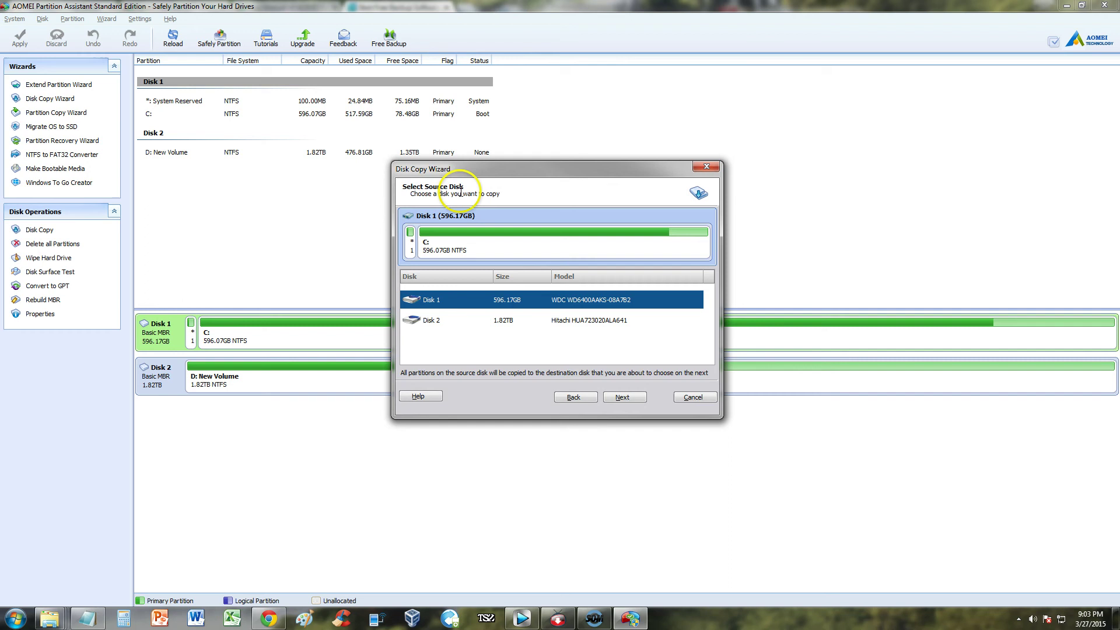
left_click(496, 322)
left_click(473, 300)
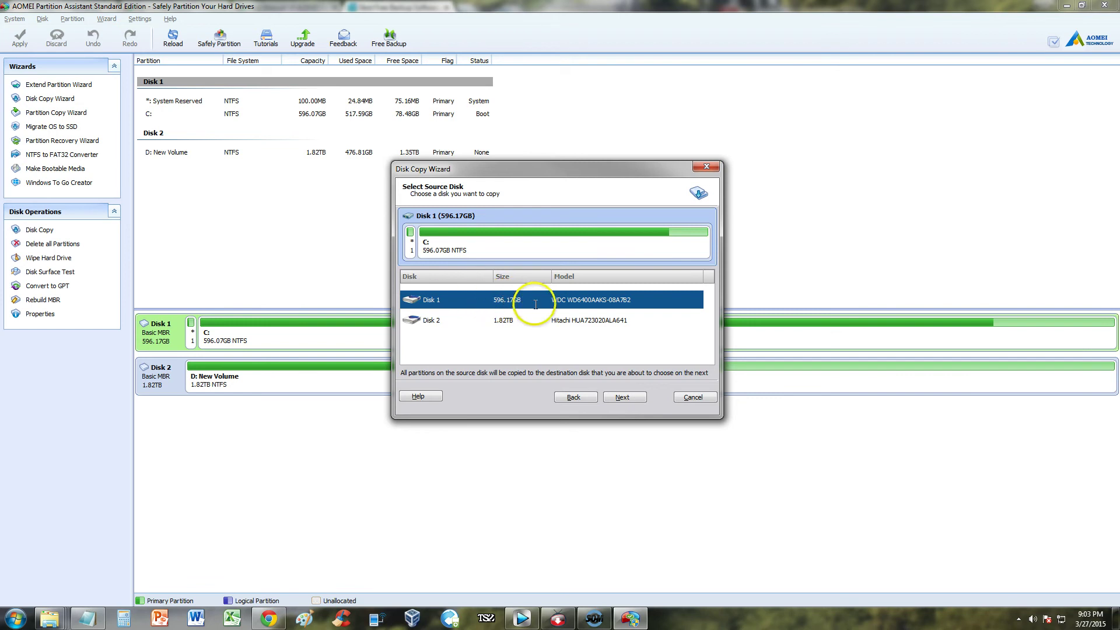
left_click(498, 320)
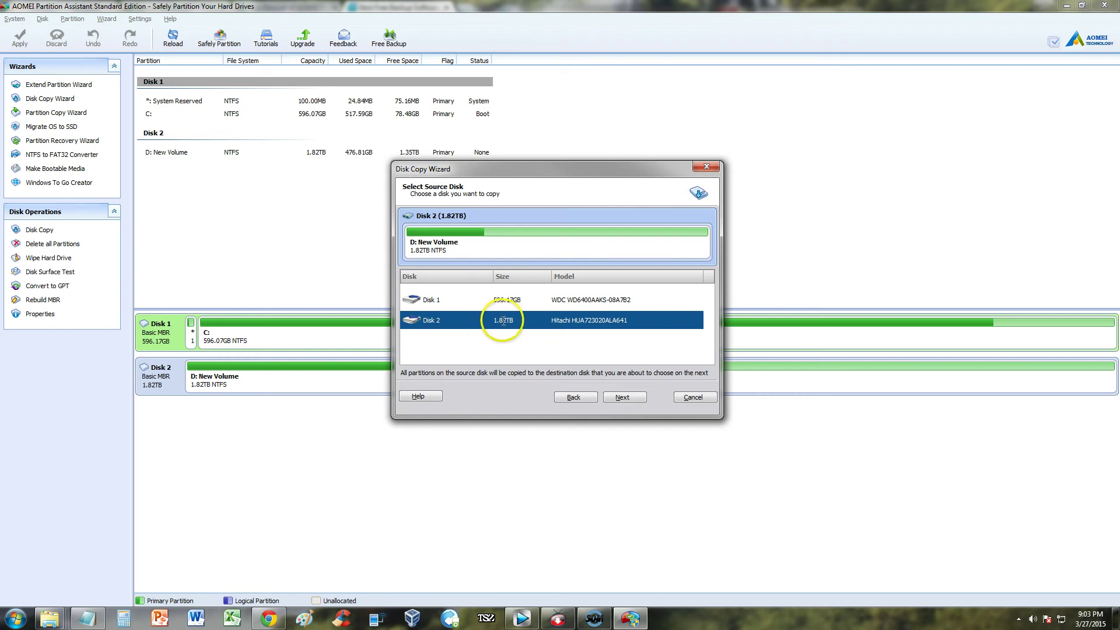
left_click(520, 299)
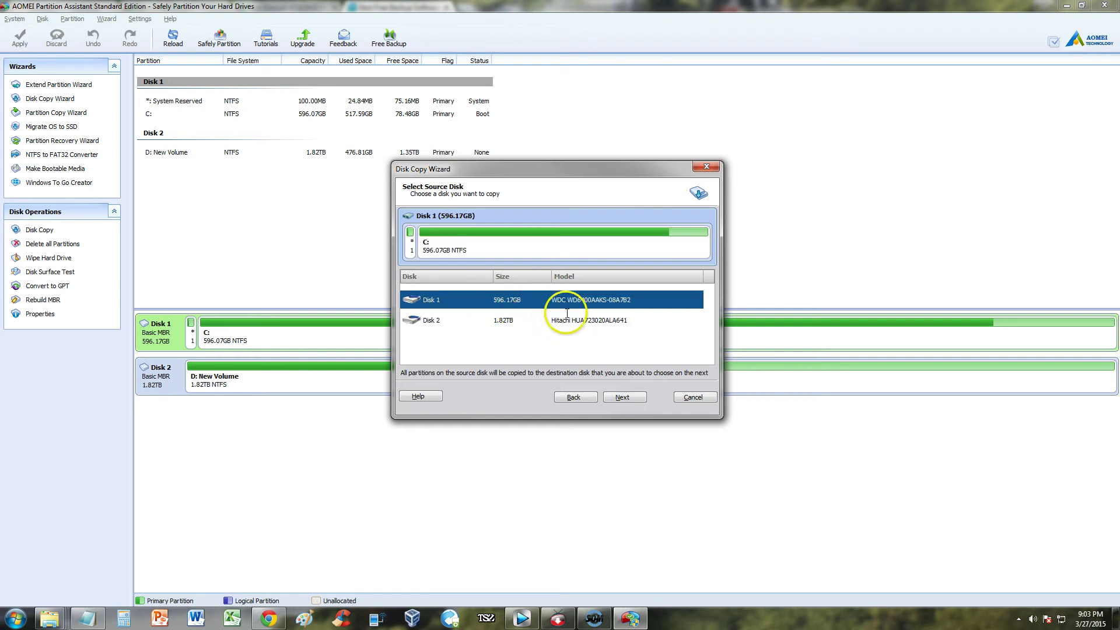
left_click(508, 320)
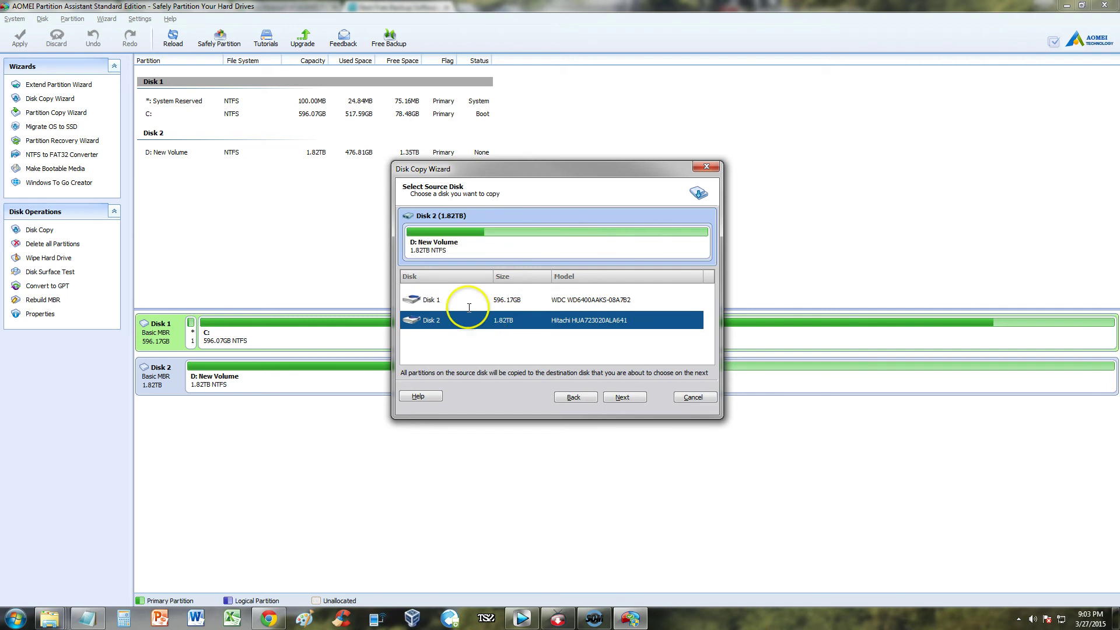
left_click(510, 299)
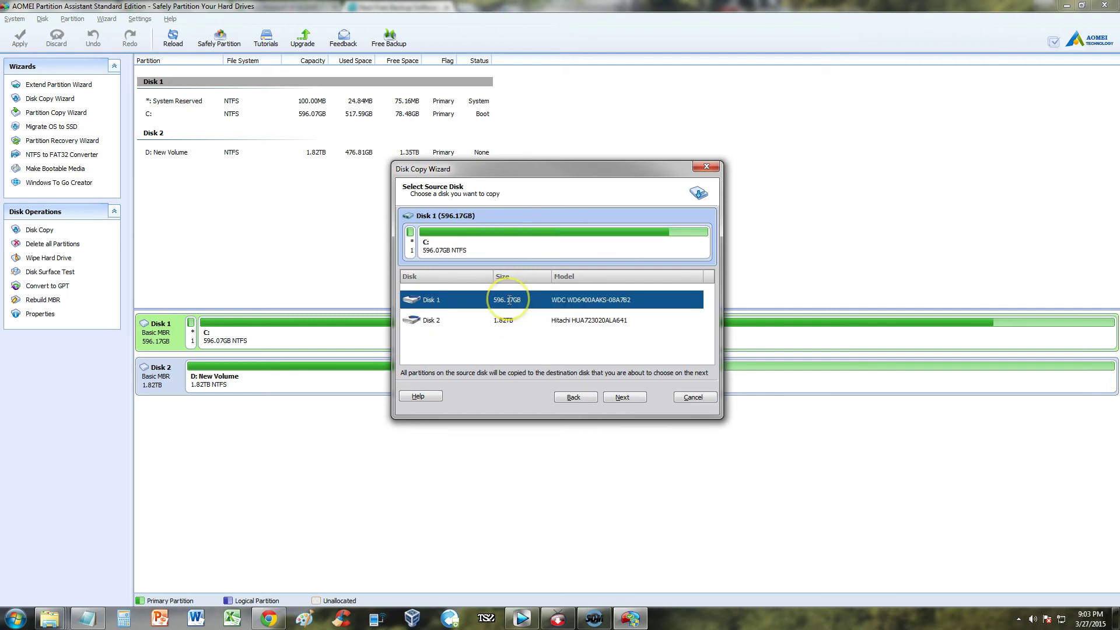
left_click(507, 321)
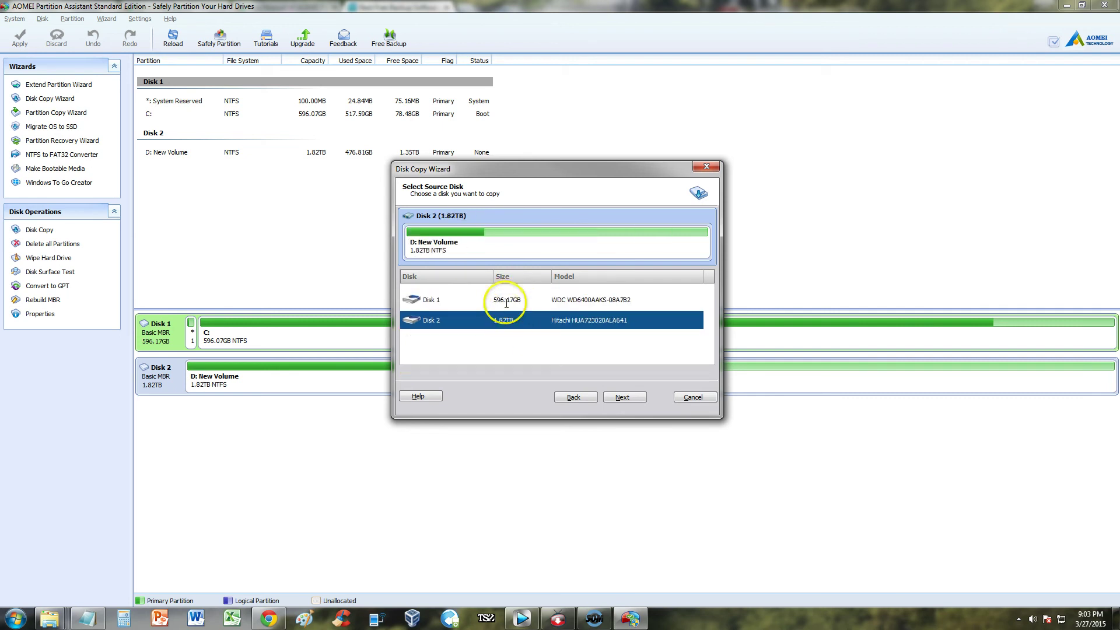
left_click(508, 301)
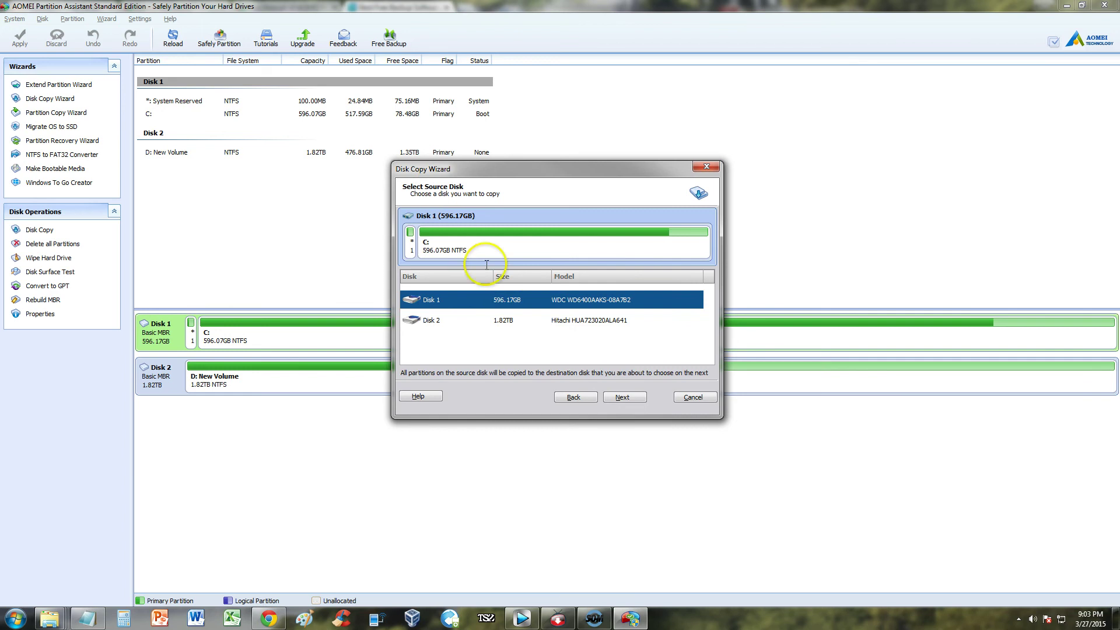
left_click(621, 397)
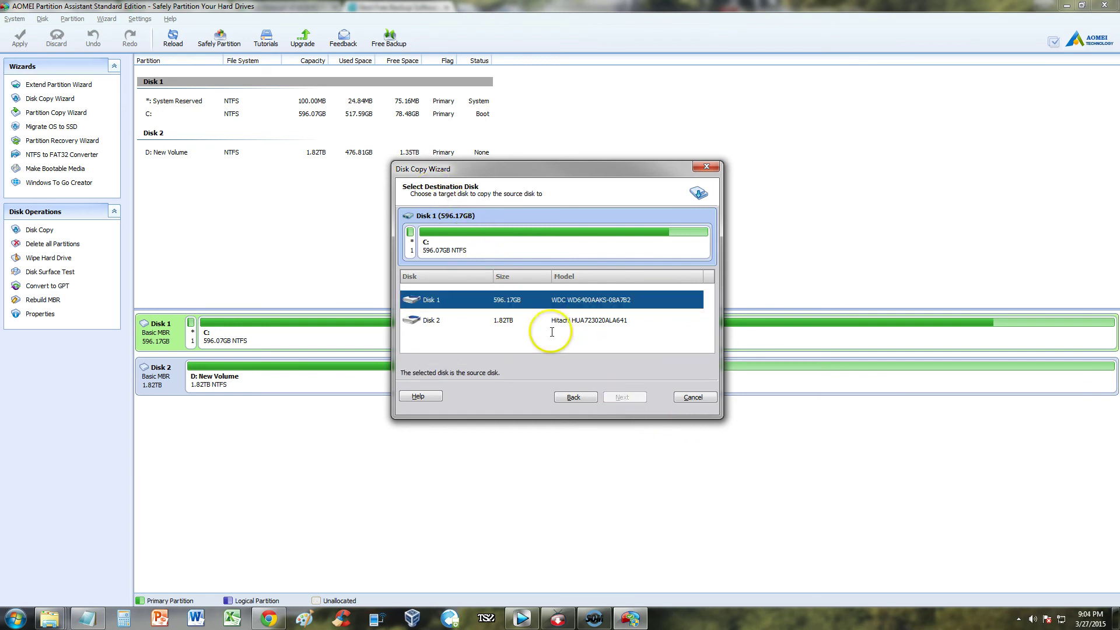
Try Disk 2 as destination, decline the wipe warning, and close the wizard without copying.
left_click(501, 321)
left_click(622, 397)
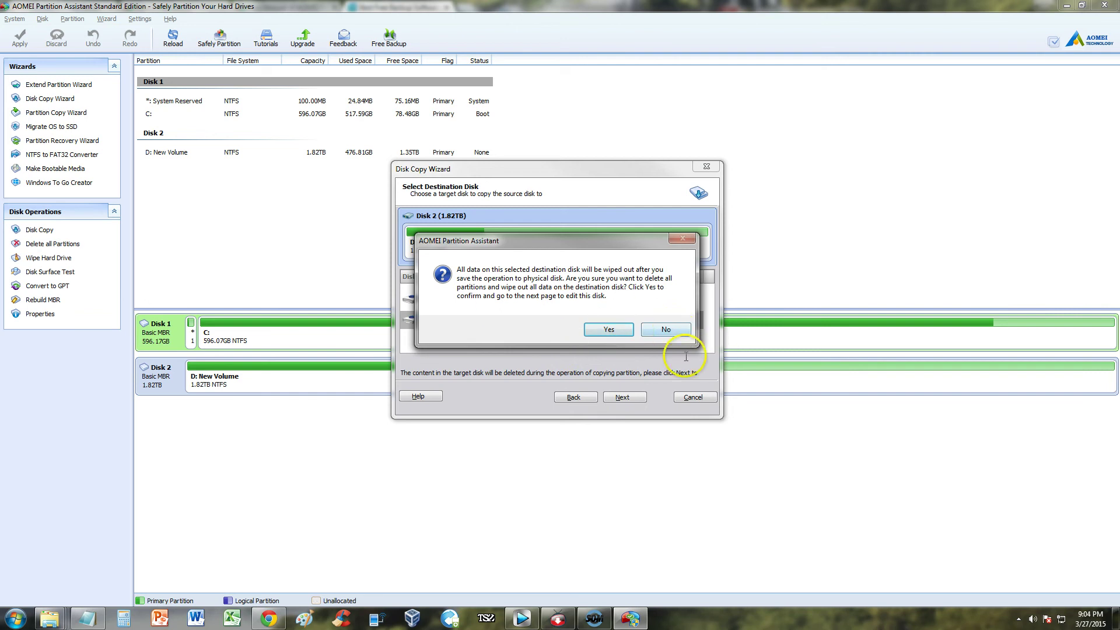
left_click(669, 330)
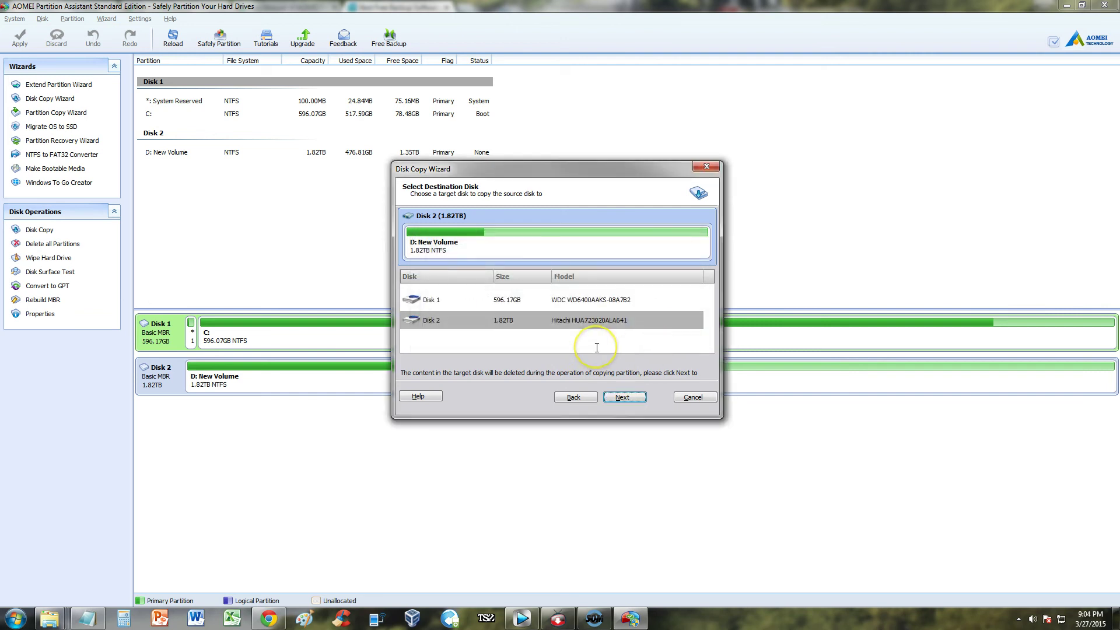
left_click(573, 396)
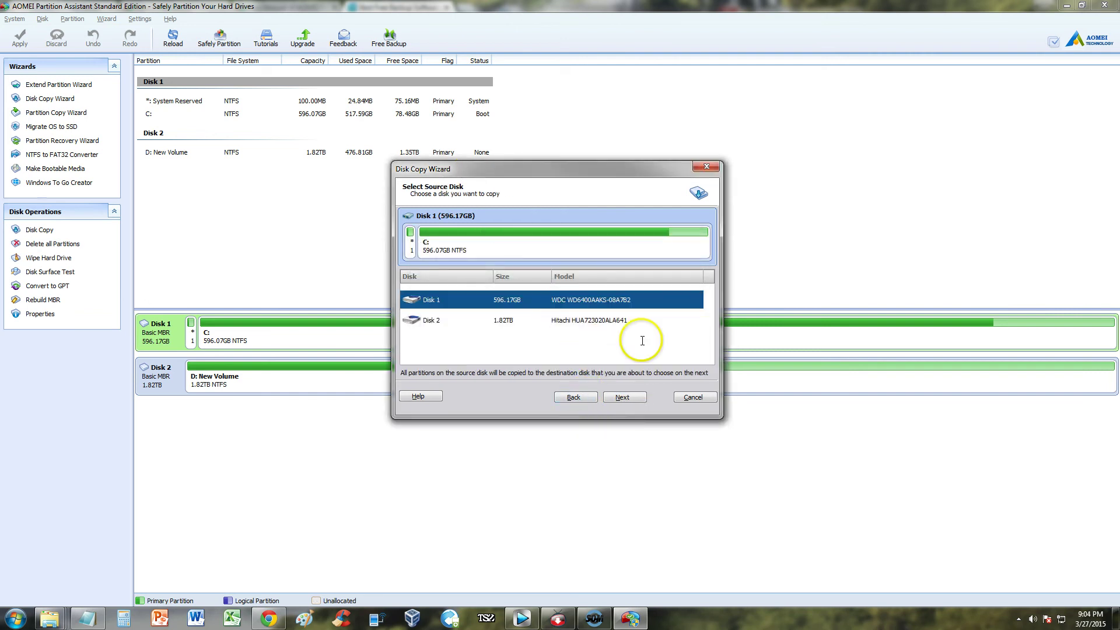
left_click(628, 394)
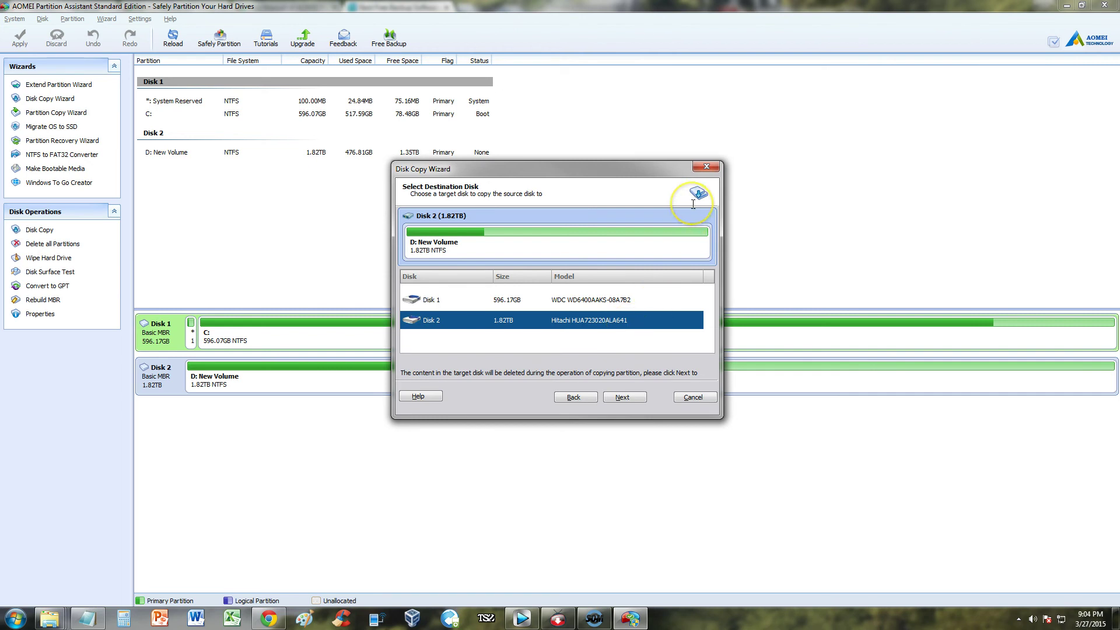
left_click(707, 168)
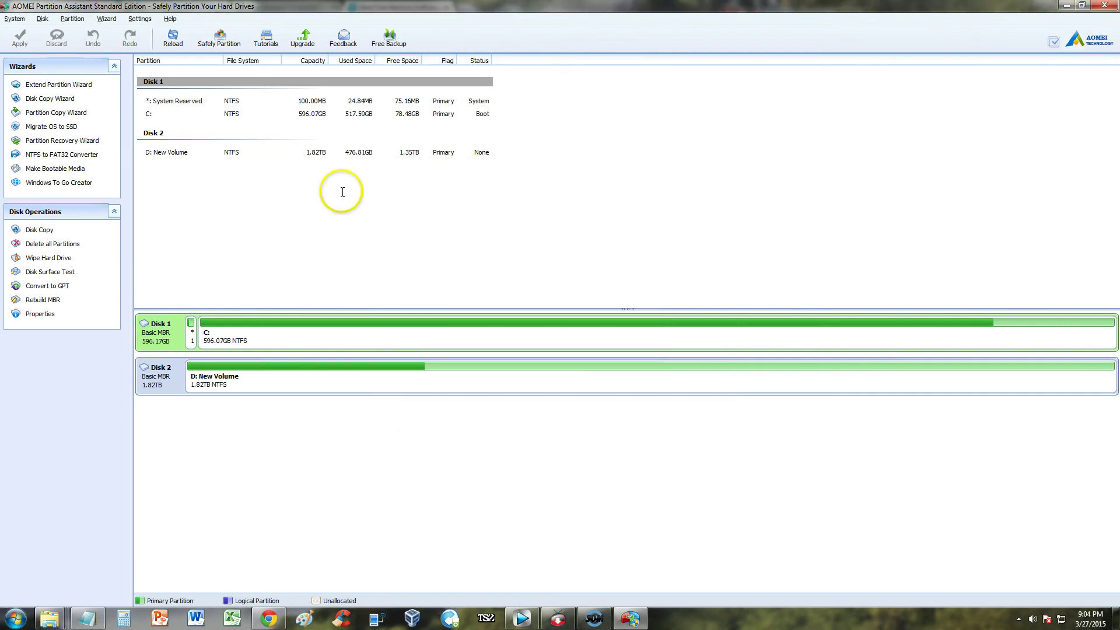
left_click(53, 113)
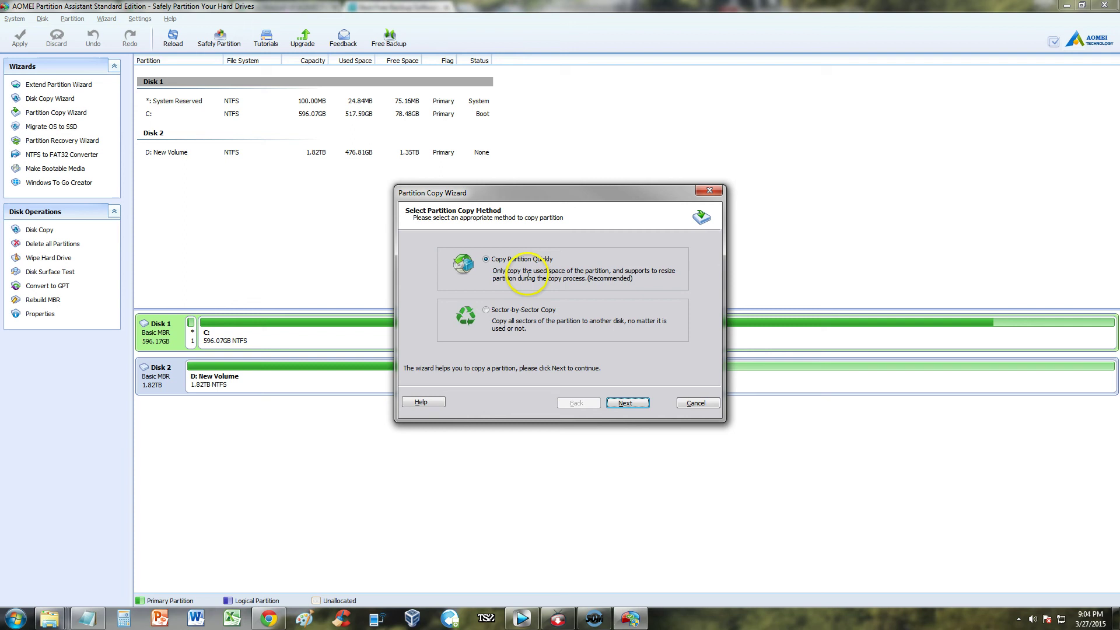
left_click(485, 309)
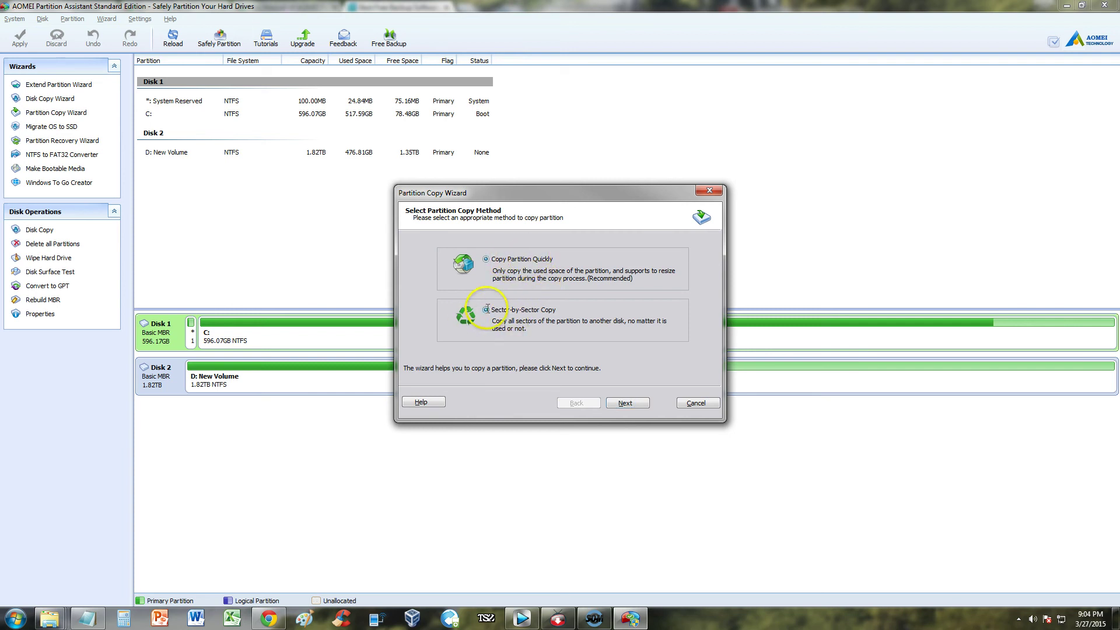
left_click(634, 403)
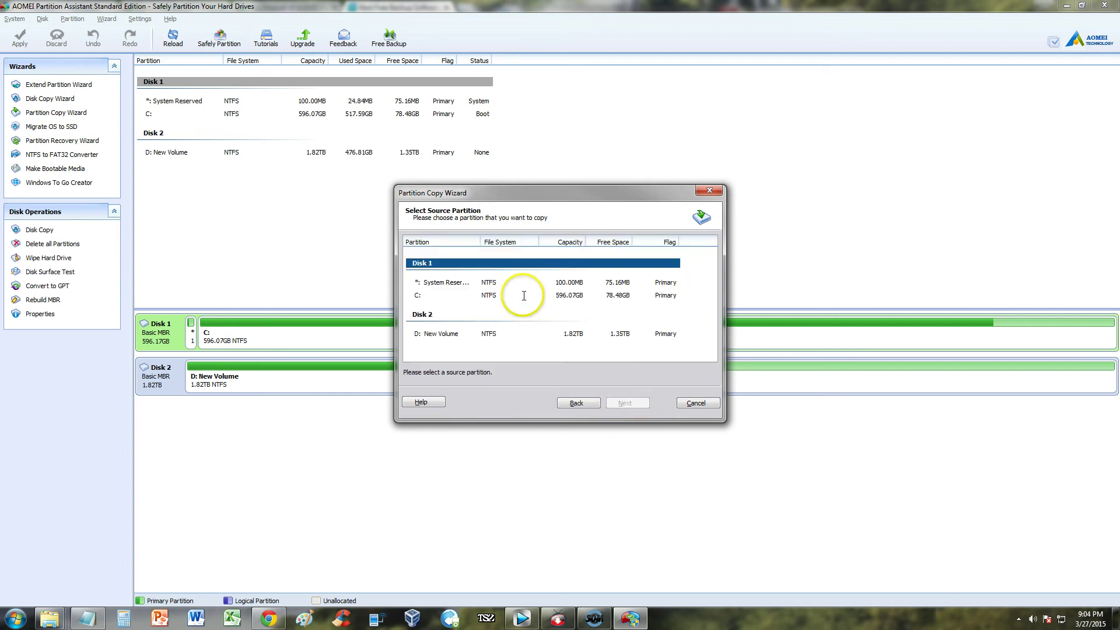
left_click(502, 282)
left_click(507, 295)
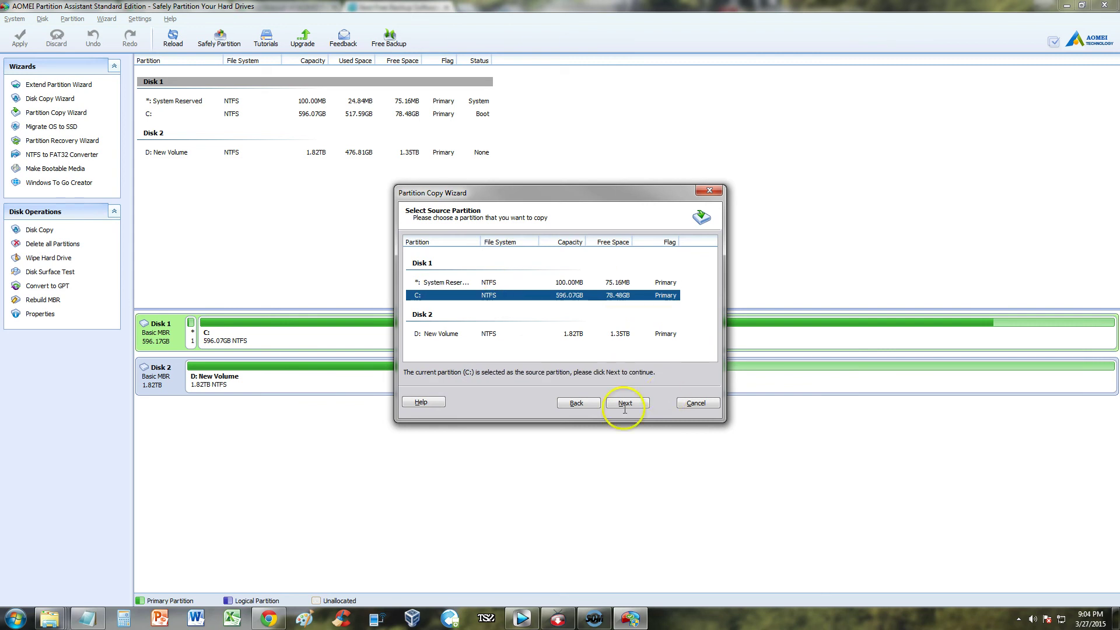
left_click(710, 191)
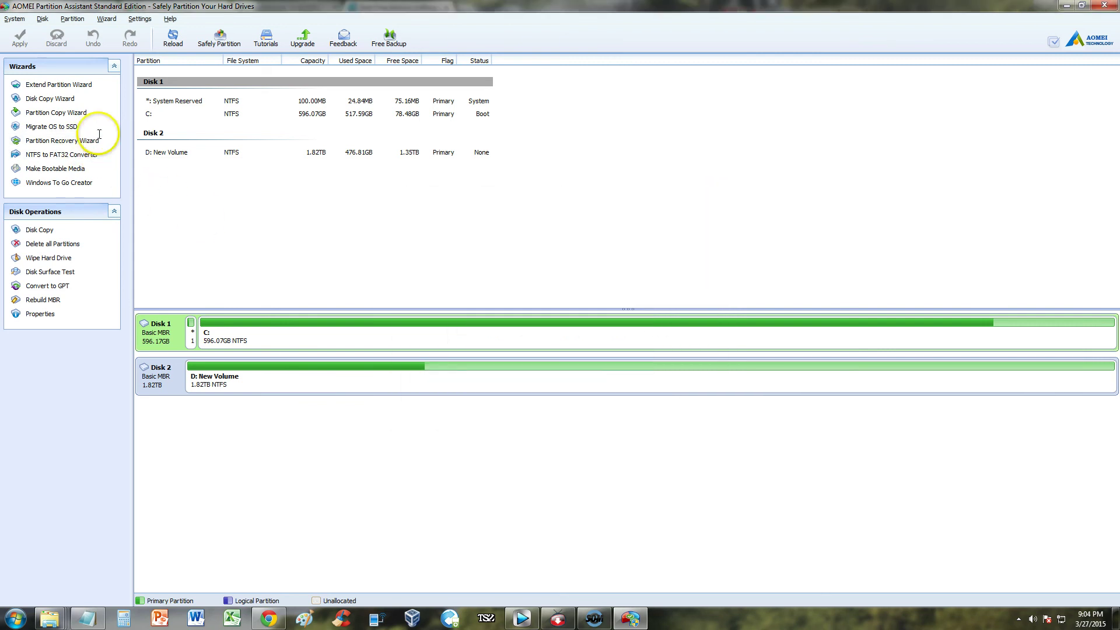
left_click(57, 127)
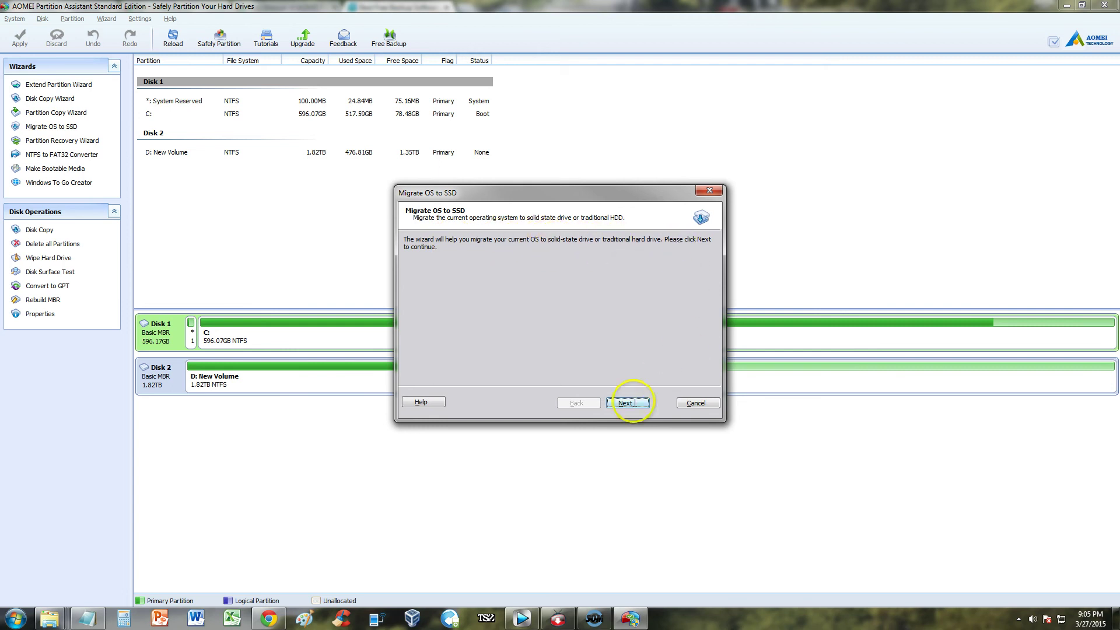
left_click(708, 190)
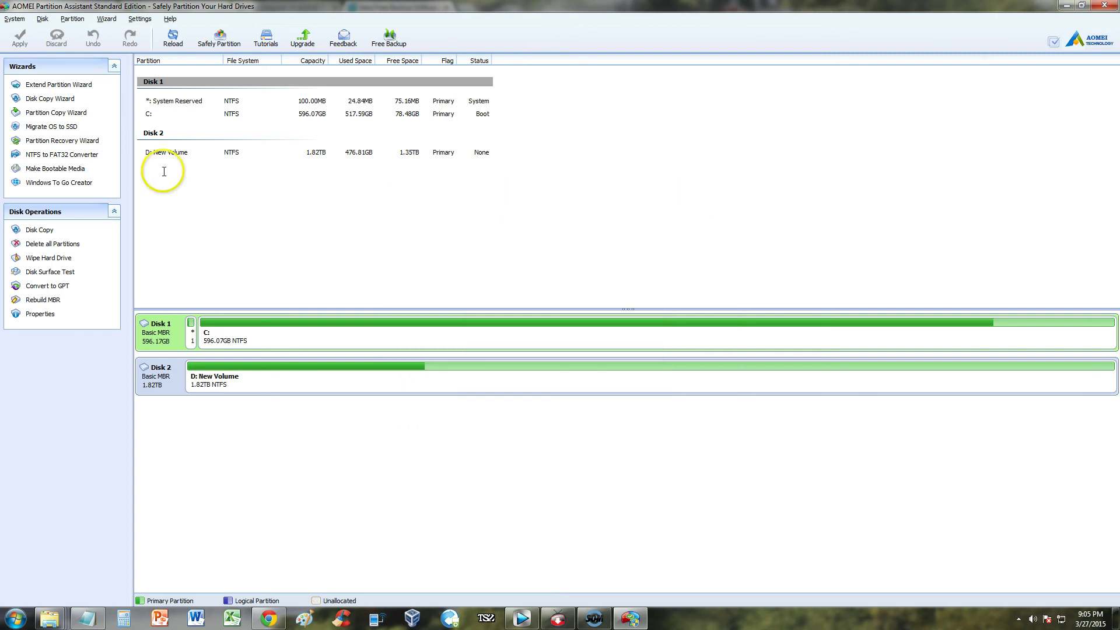
Preview Partition Recovery on Disk 2 with Full Search, then launch the NTFS to FAT32 Converter.
left_click(57, 142)
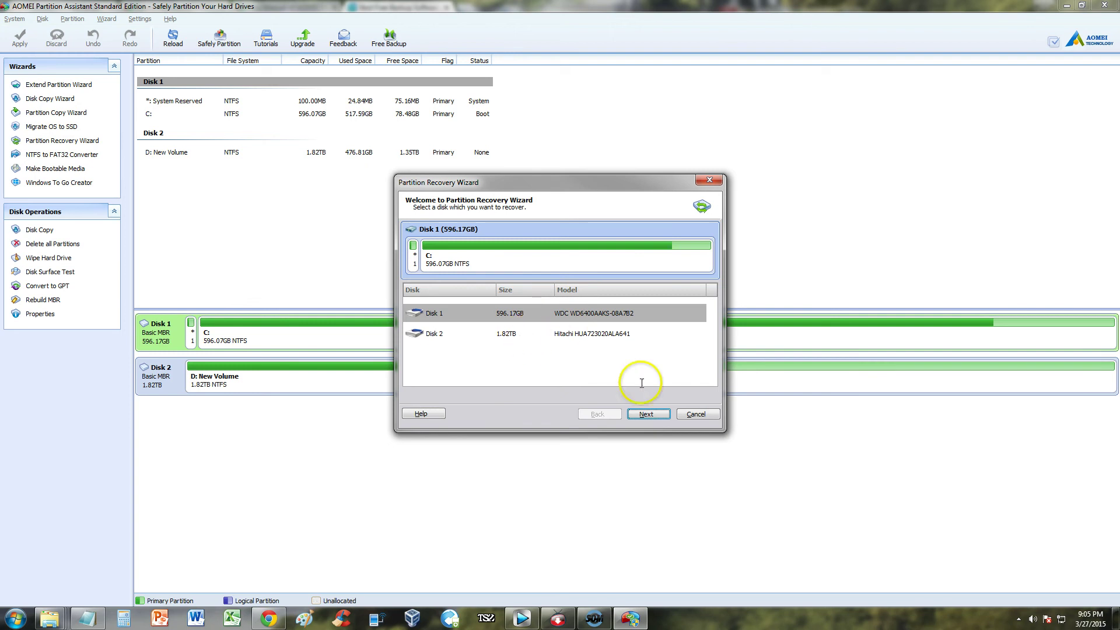
left_click(605, 368)
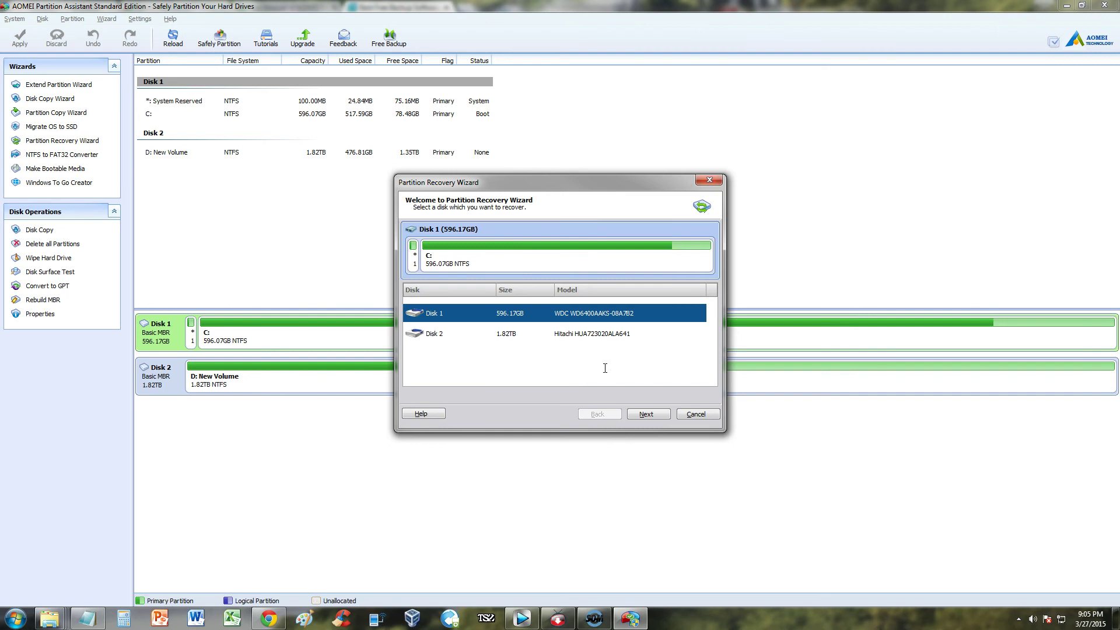
left_click(500, 335)
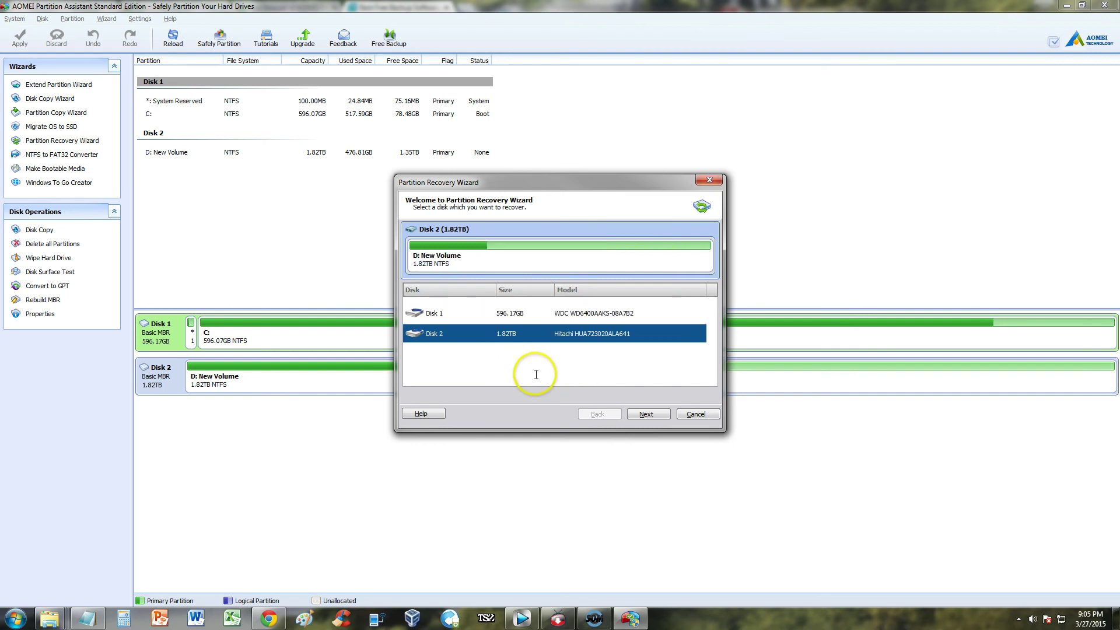
left_click(648, 414)
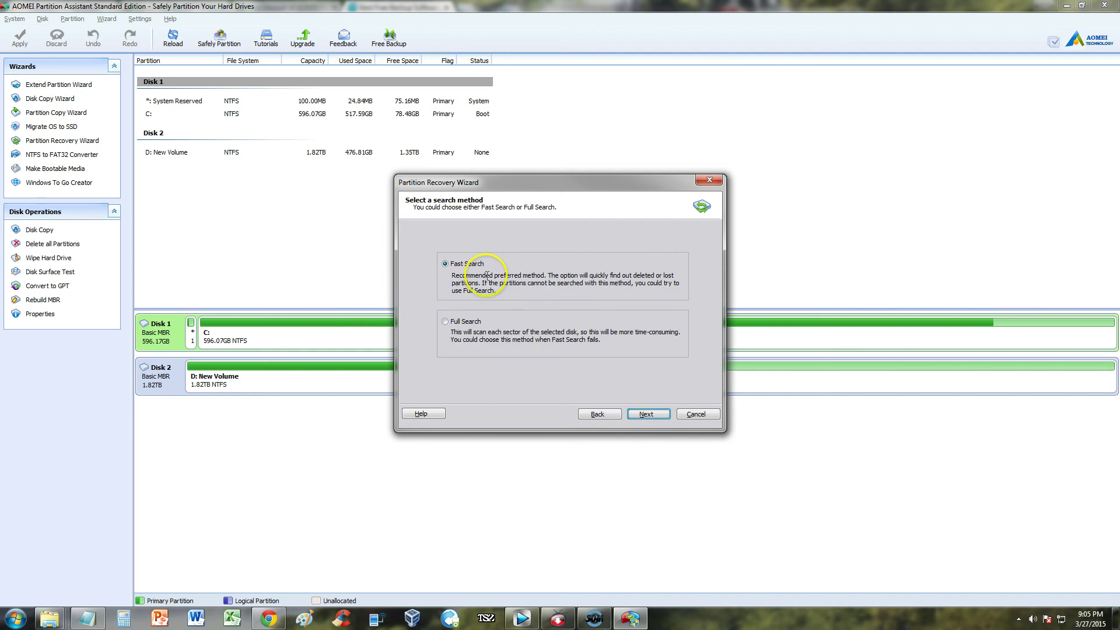
left_click(463, 322)
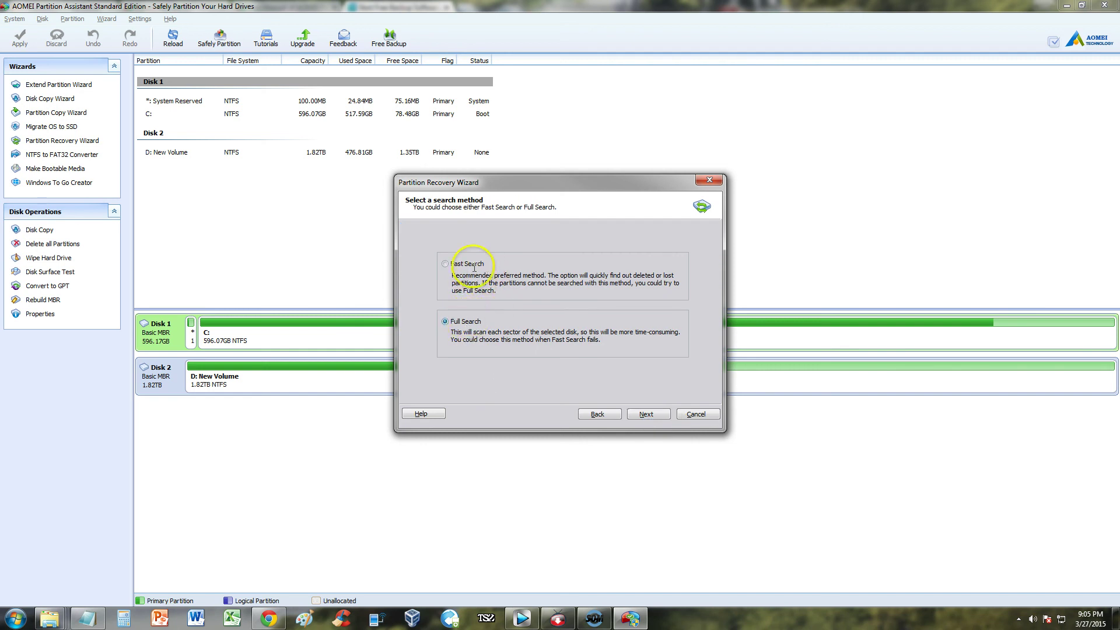
left_click(708, 181)
left_click(61, 154)
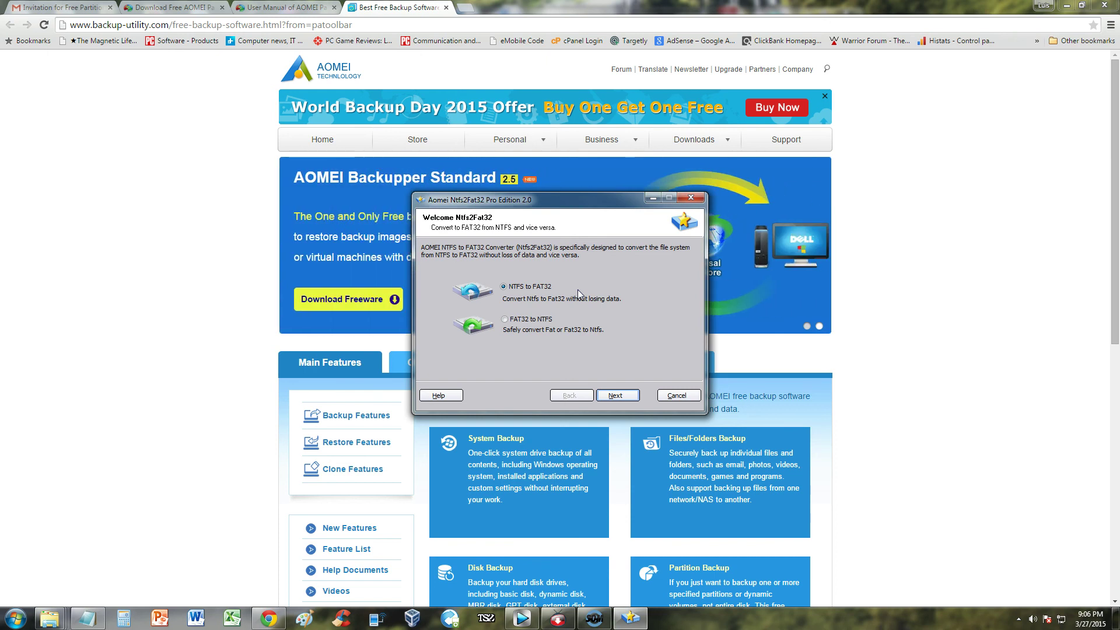
Switch the converter to FAT32 to NTFS, then exit Ntfs2Fat32 confirming Yes.
left_click(537, 287)
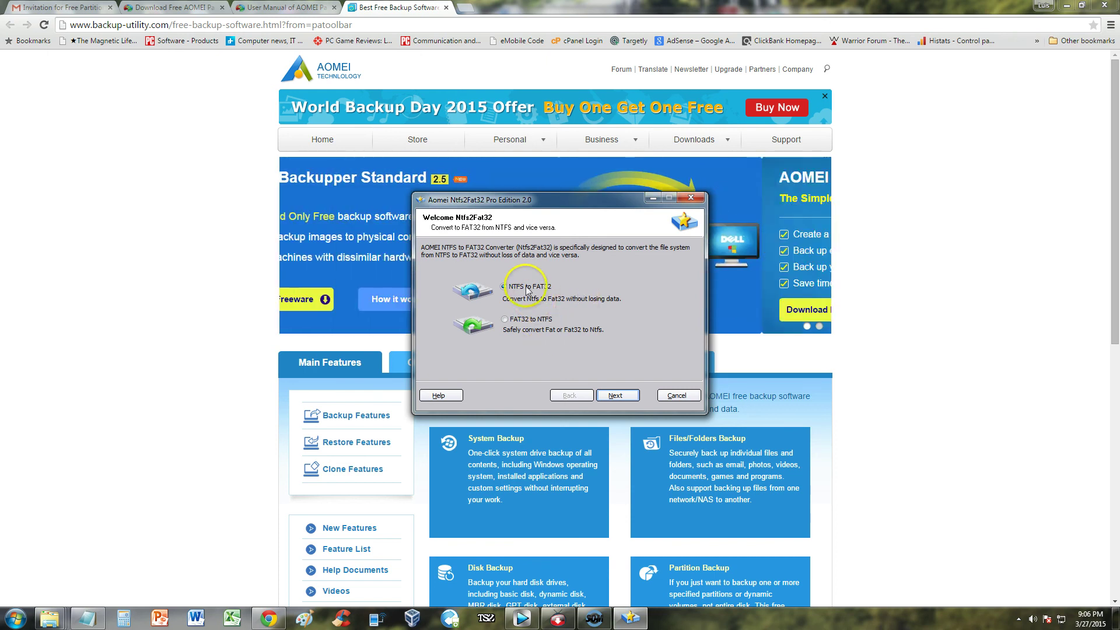
left_click(546, 320)
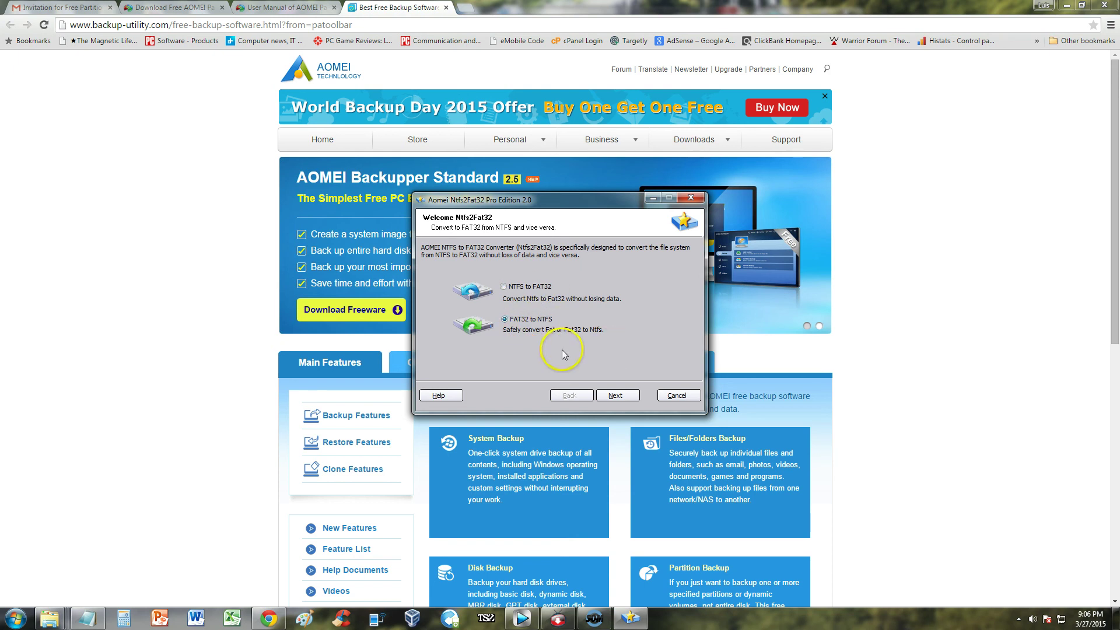
left_click(694, 199)
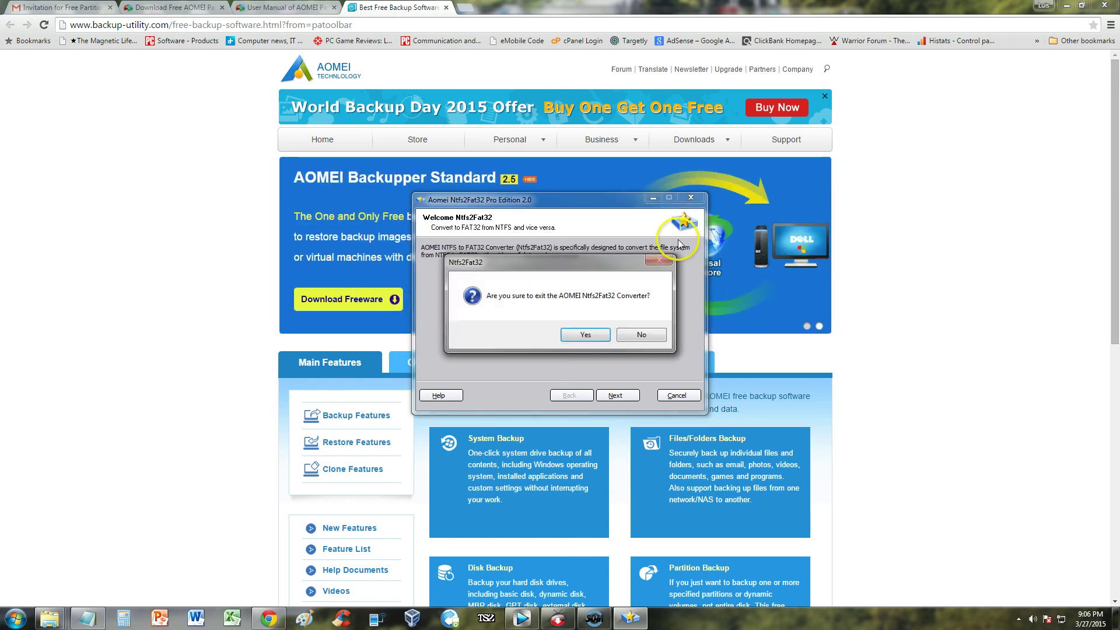
left_click(587, 334)
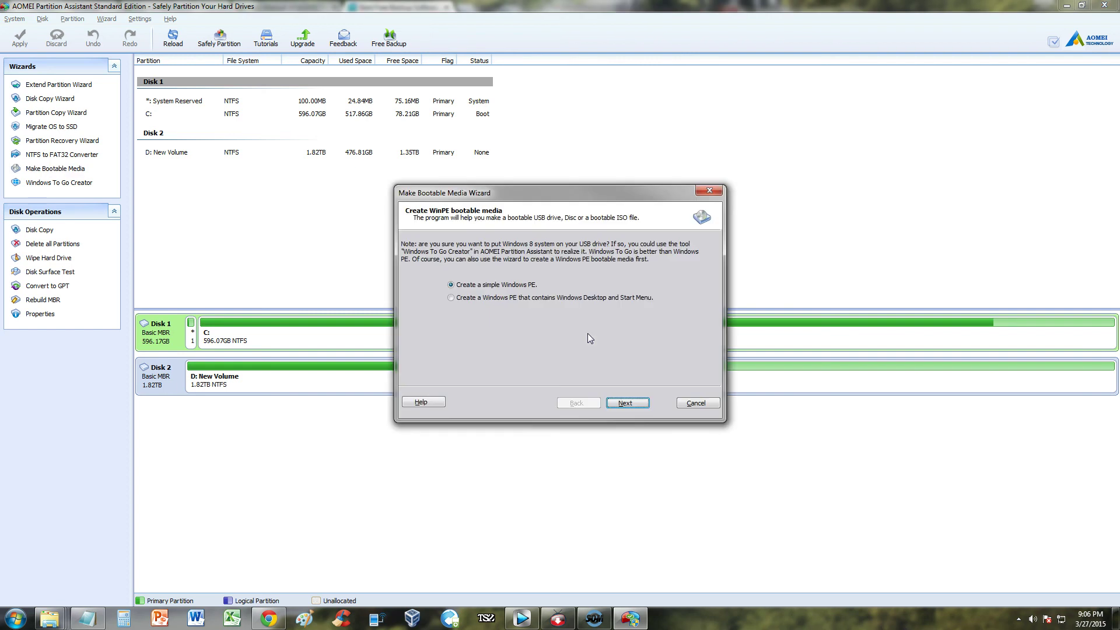
left_click(657, 289)
left_click(513, 299)
left_click(708, 191)
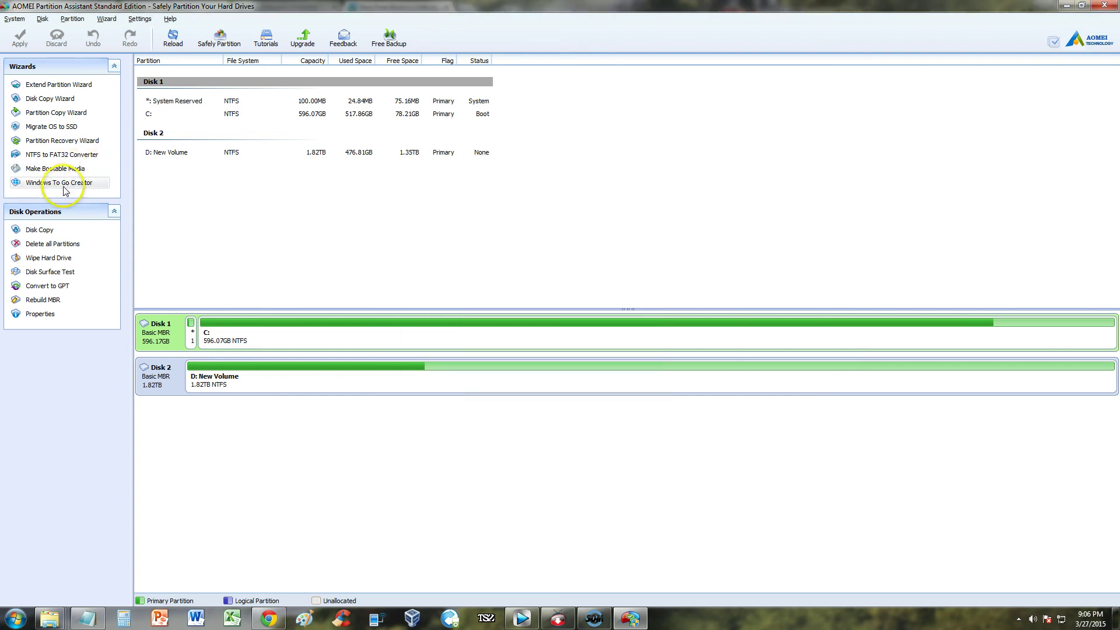
left_click(65, 190)
left_click_drag(543, 193, 535, 211)
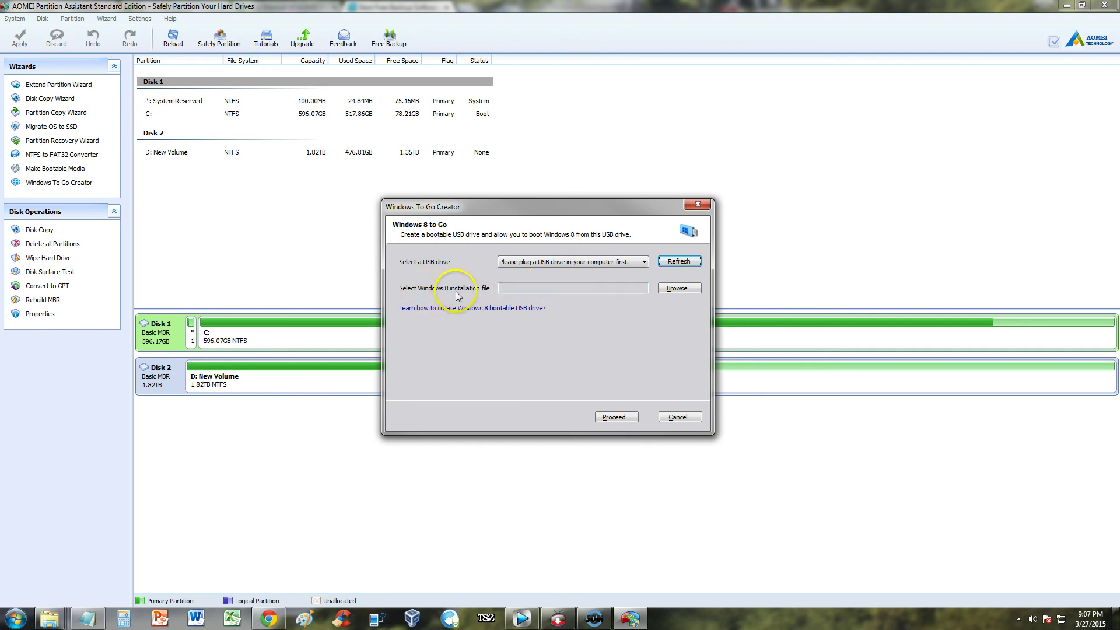
left_click(500, 290)
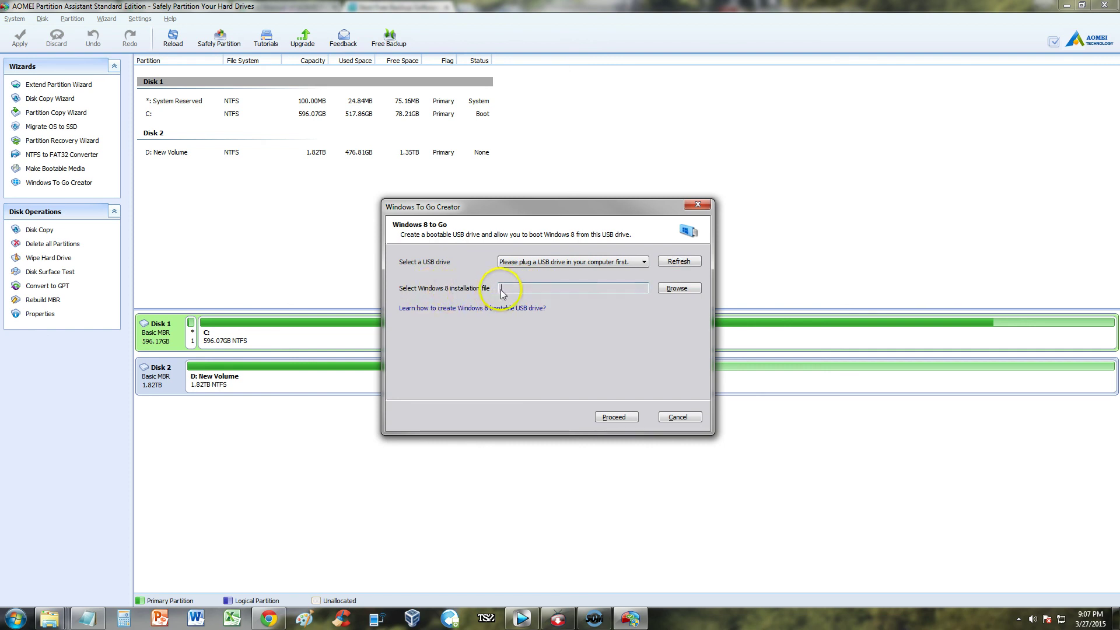
left_click(679, 290)
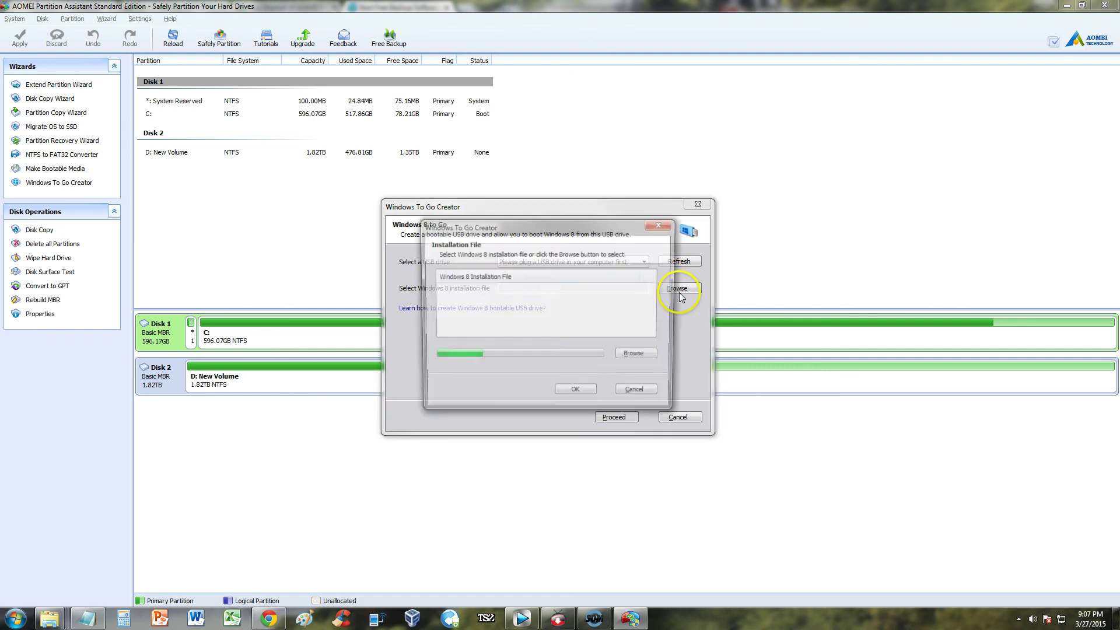
left_click(658, 225)
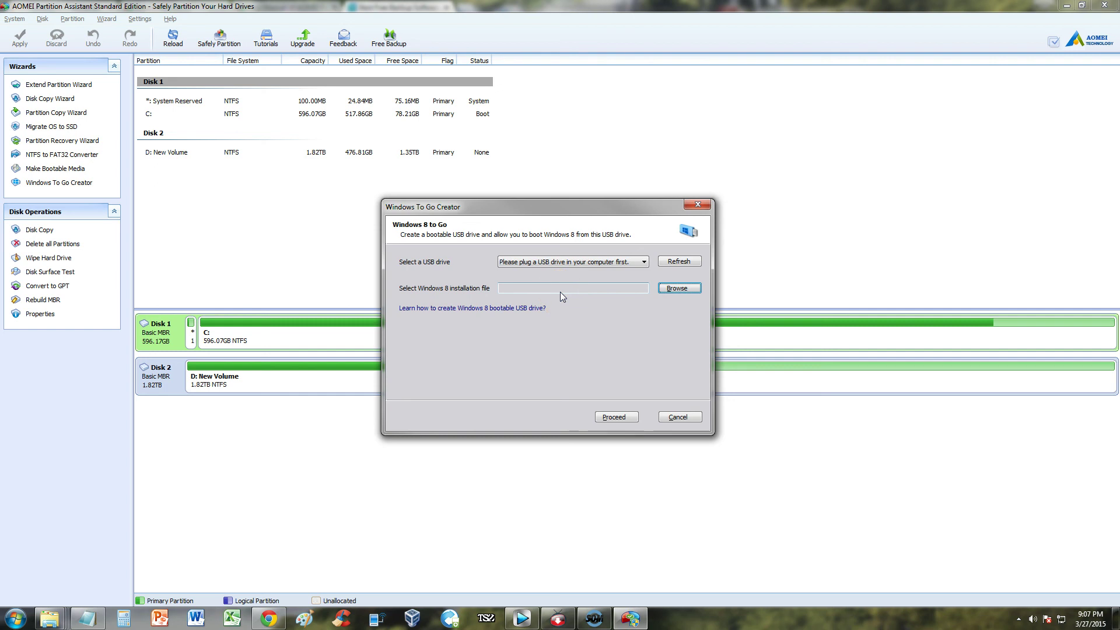
left_click(676, 288)
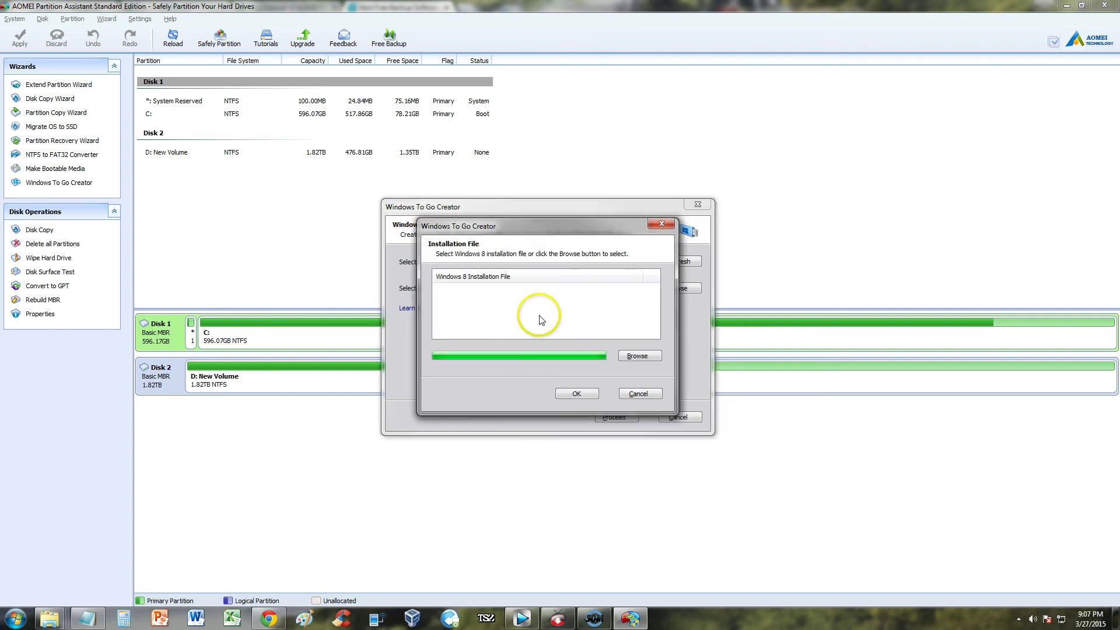
left_click(662, 223)
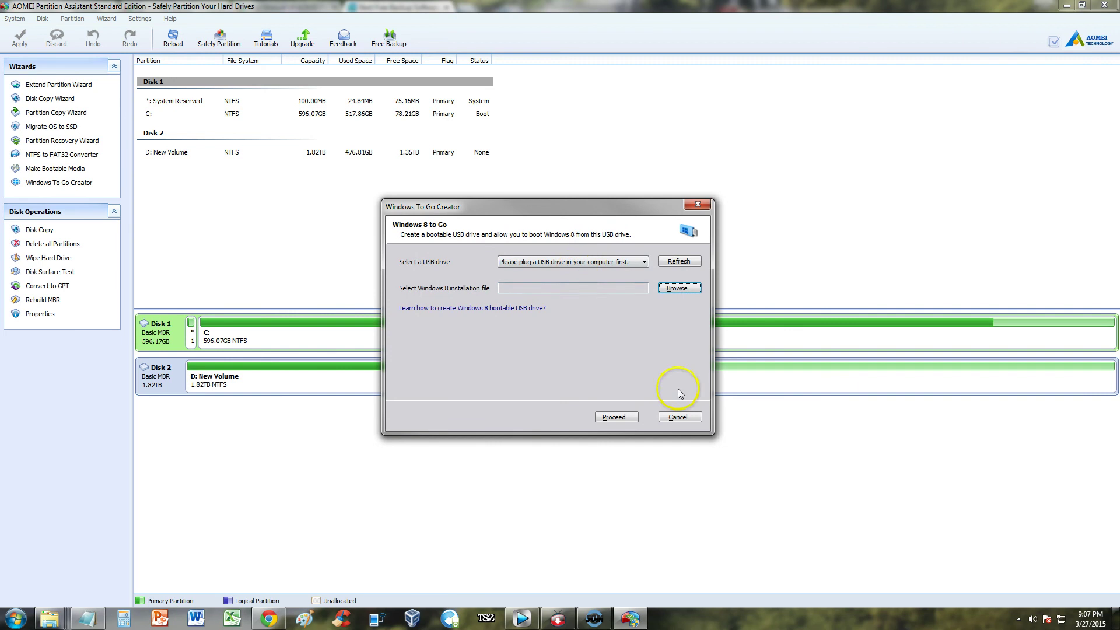
left_click(697, 204)
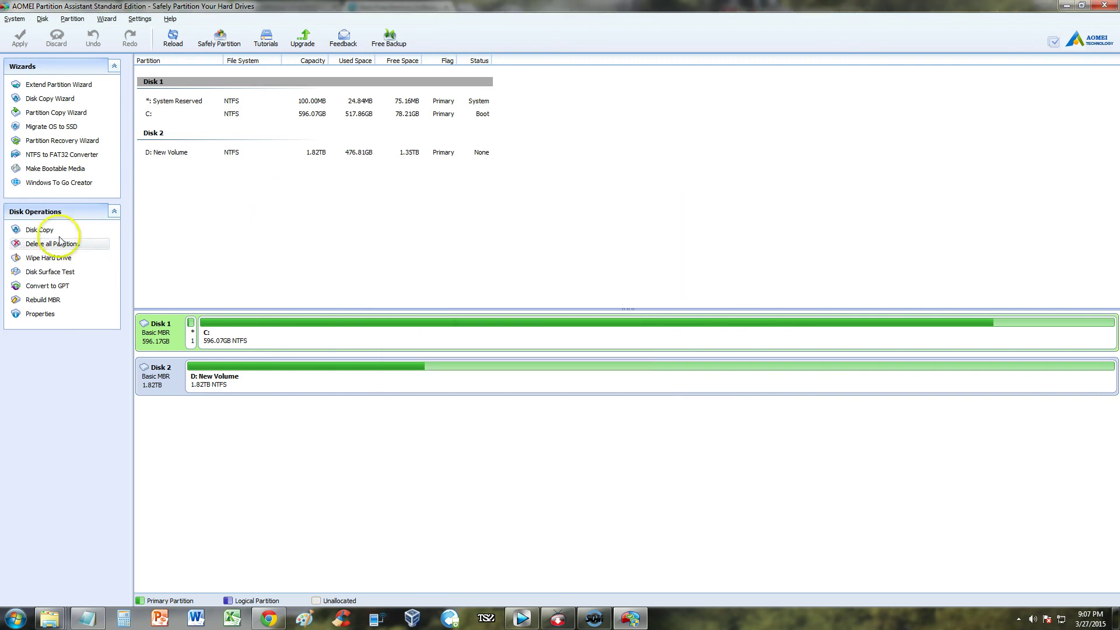
left_click(40, 229)
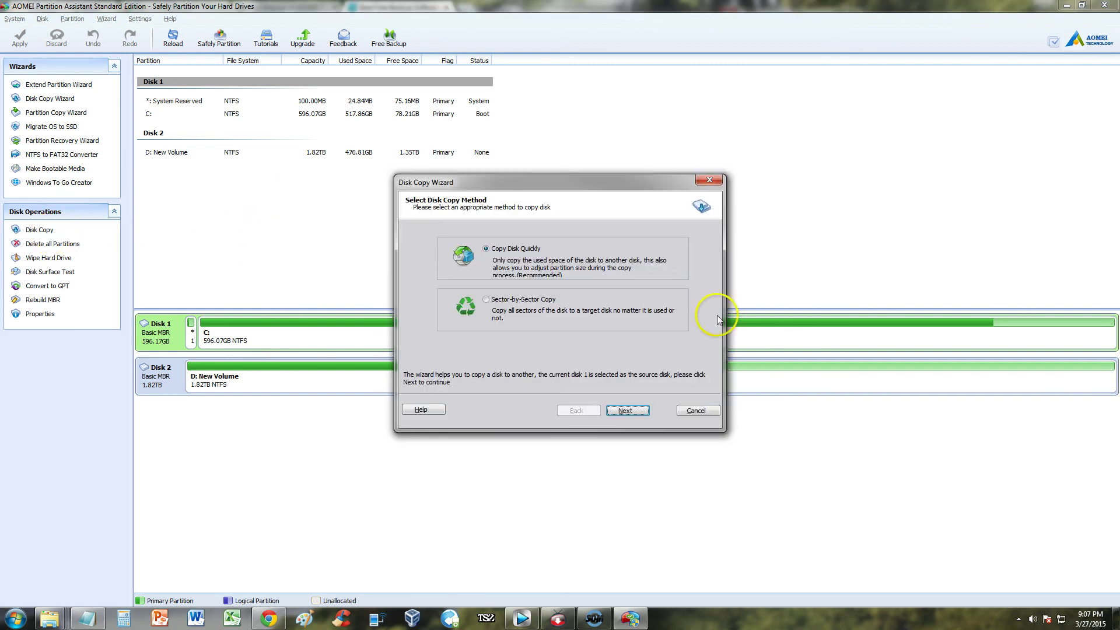
left_click_drag(541, 186, 558, 173)
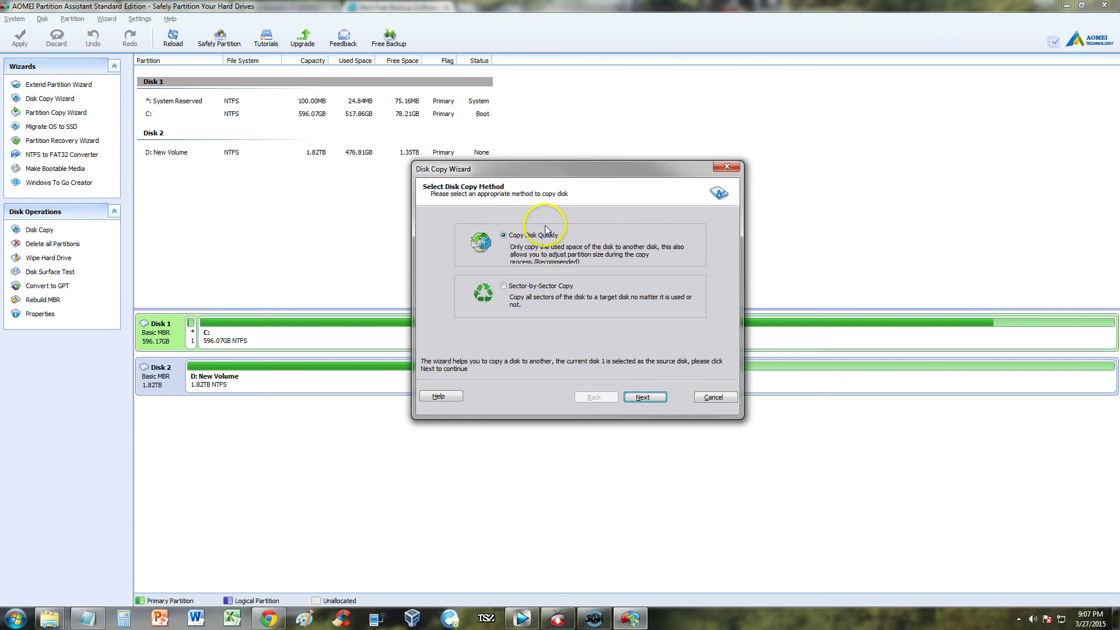
left_click(727, 167)
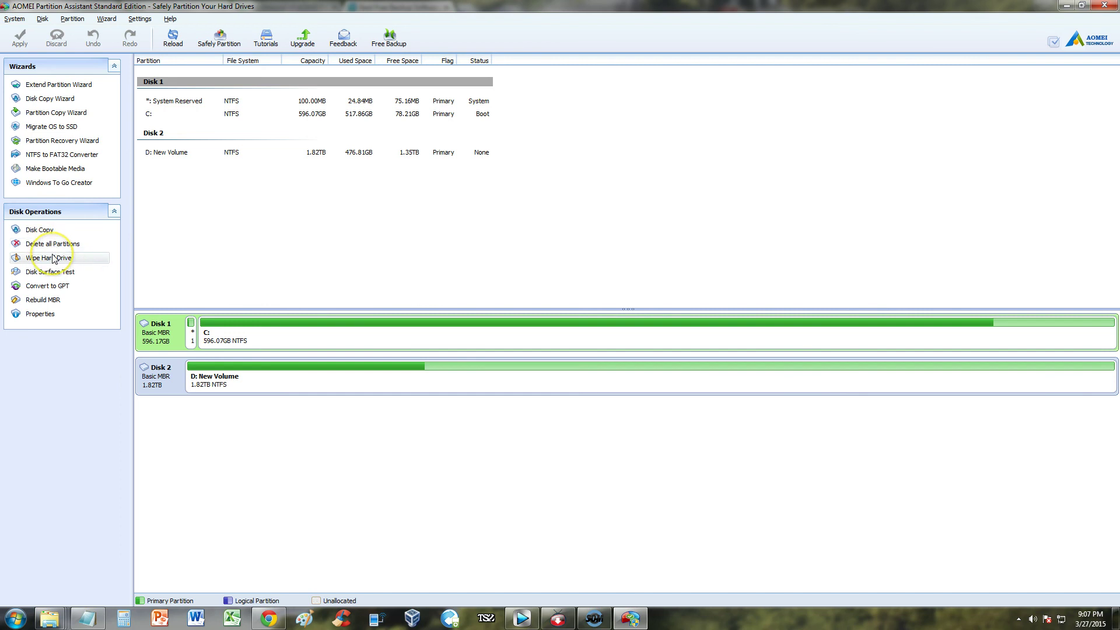
View and close the Properties of Disk 1 (596.17GB, ATA).
left_click(42, 19)
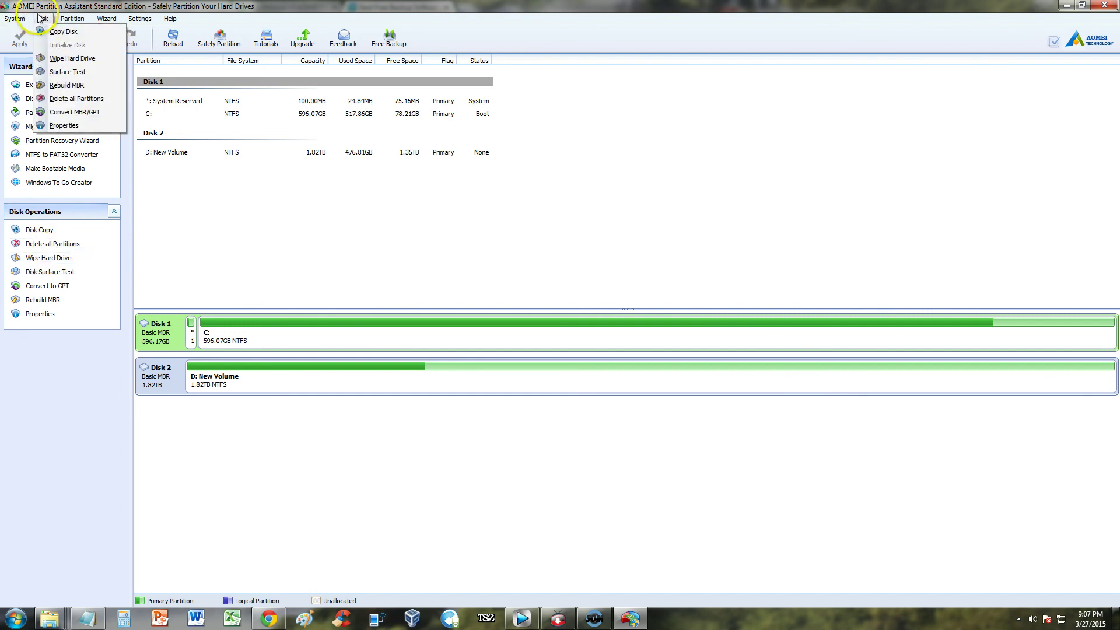
left_click(208, 230)
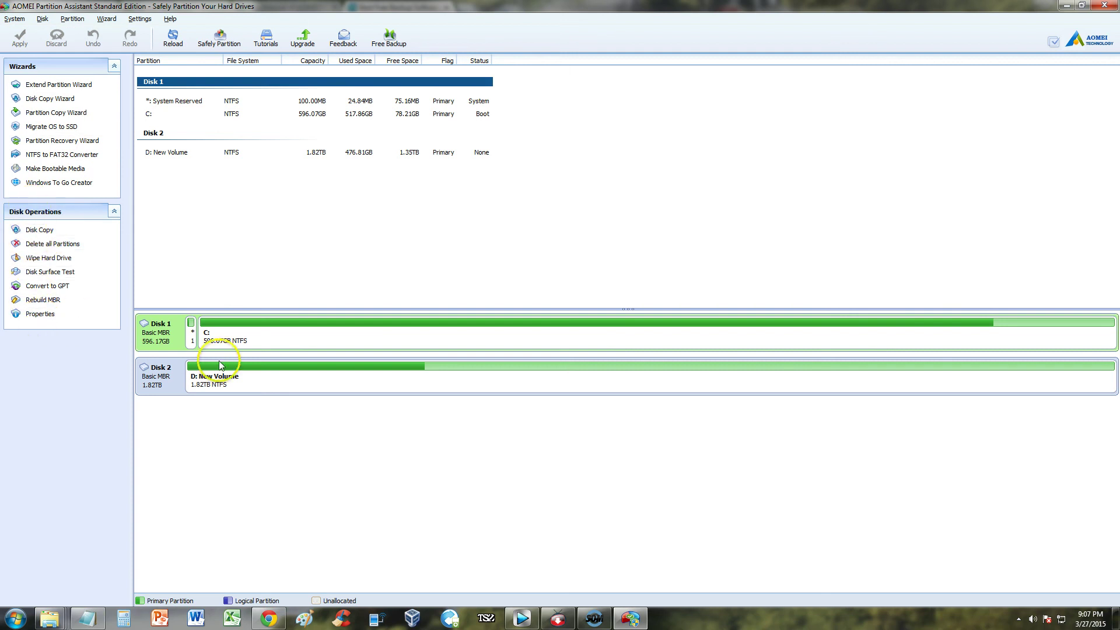
left_click(158, 376)
left_click(166, 338)
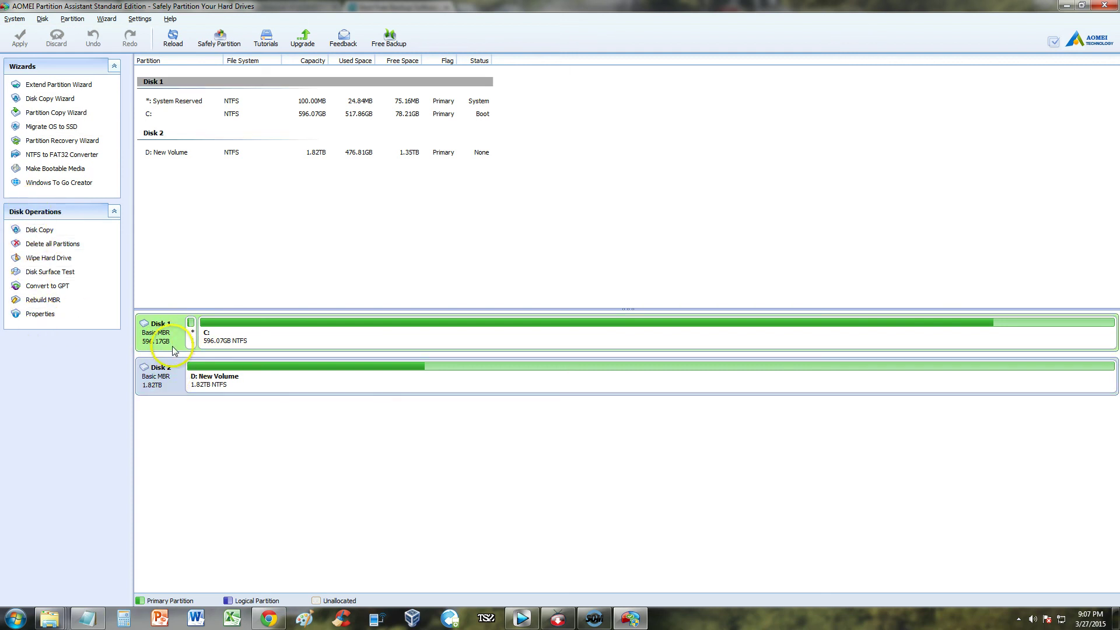
left_click(38, 313)
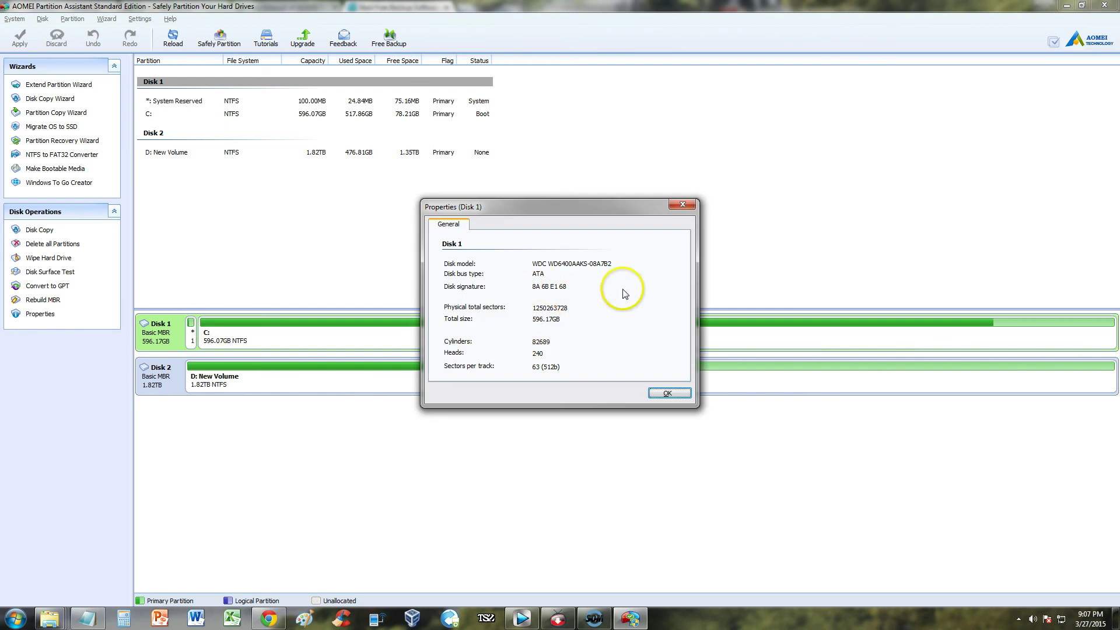
left_click(682, 204)
View and close the Properties of Disk 2 (1.82TB, ATA).
left_click(156, 374)
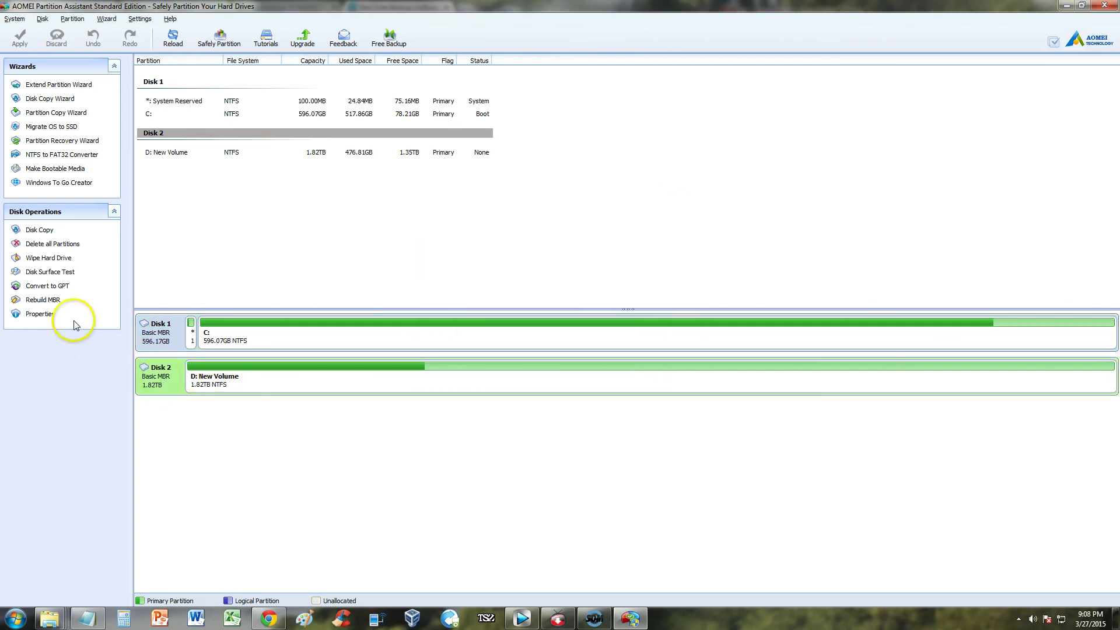
left_click(32, 314)
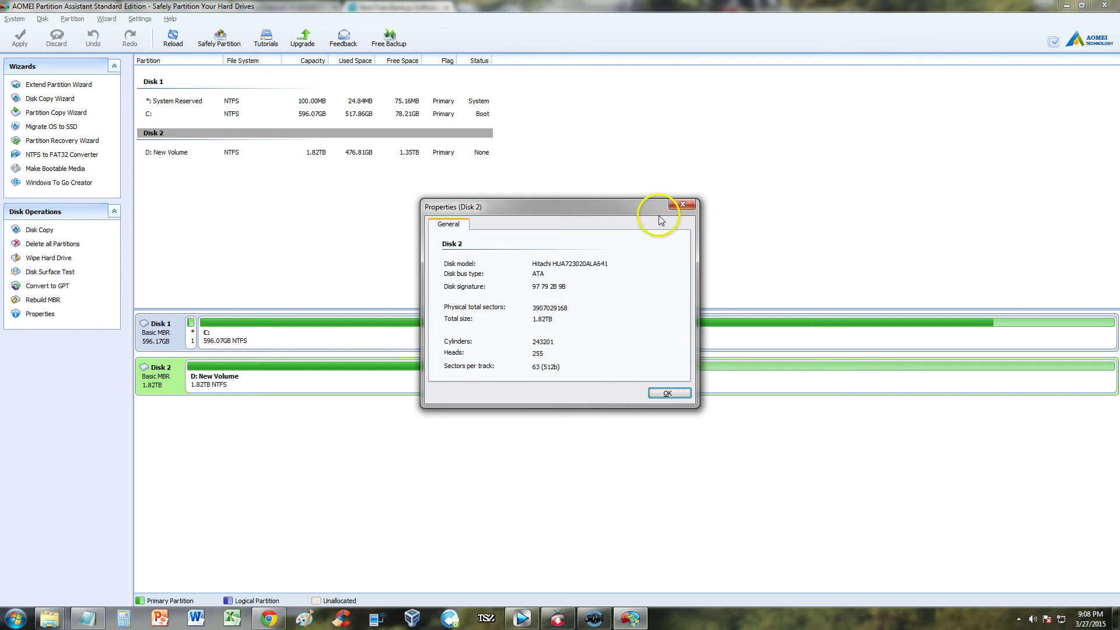
left_click(682, 205)
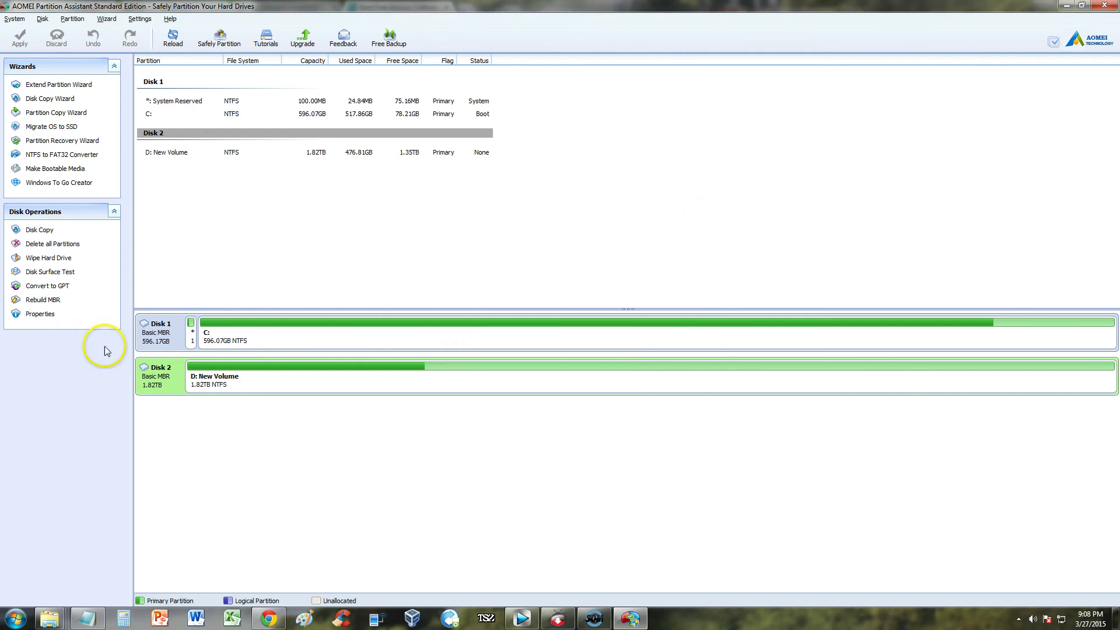
Run a Quick Check surface test on Disk 2 to 100% with no damaged sectors, then close it.
left_click(64, 272)
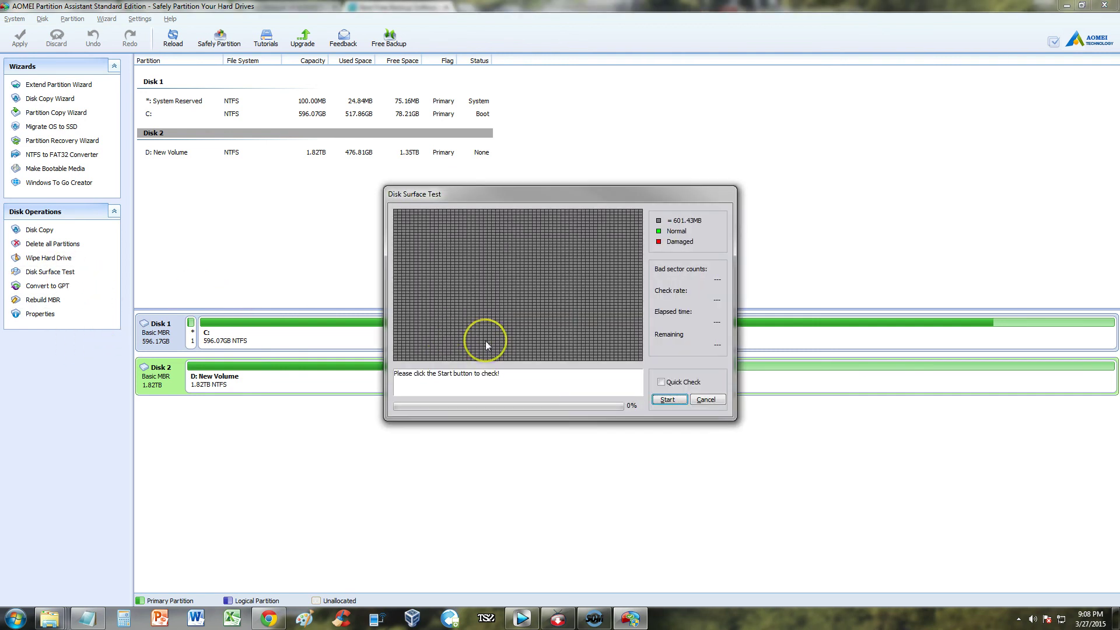
left_click(685, 382)
left_click(686, 385)
left_click(676, 399)
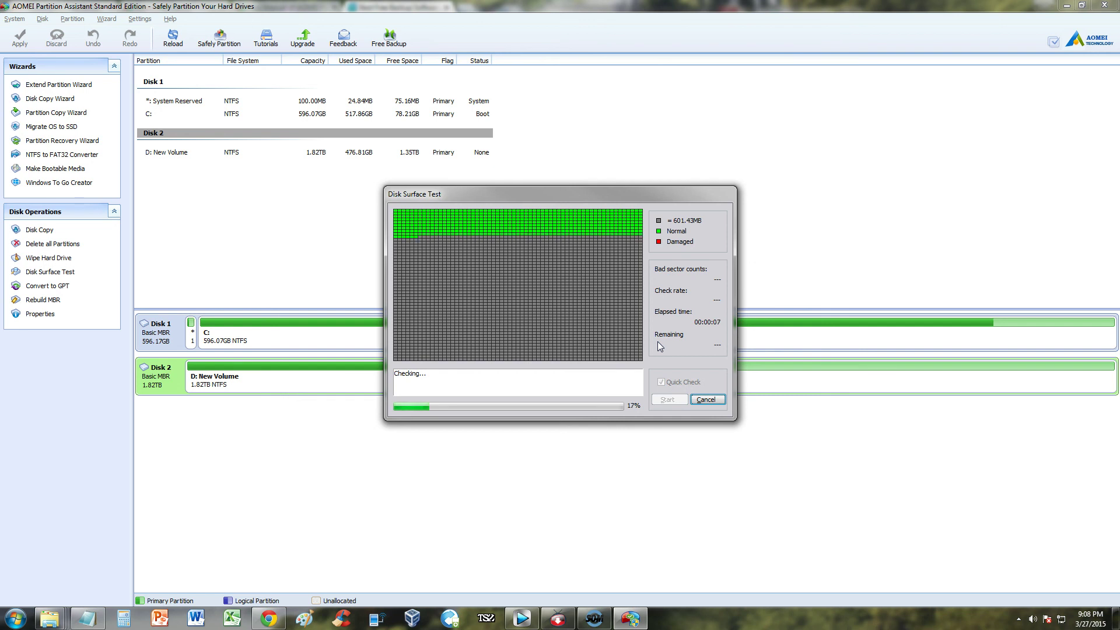
left_click(782, 620)
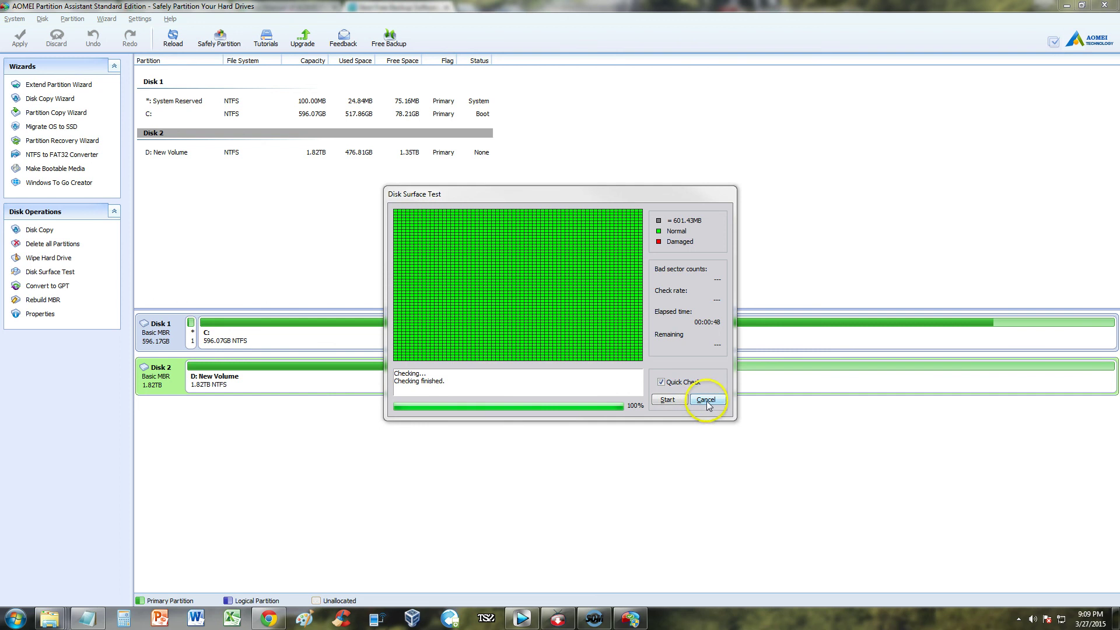
left_click(707, 400)
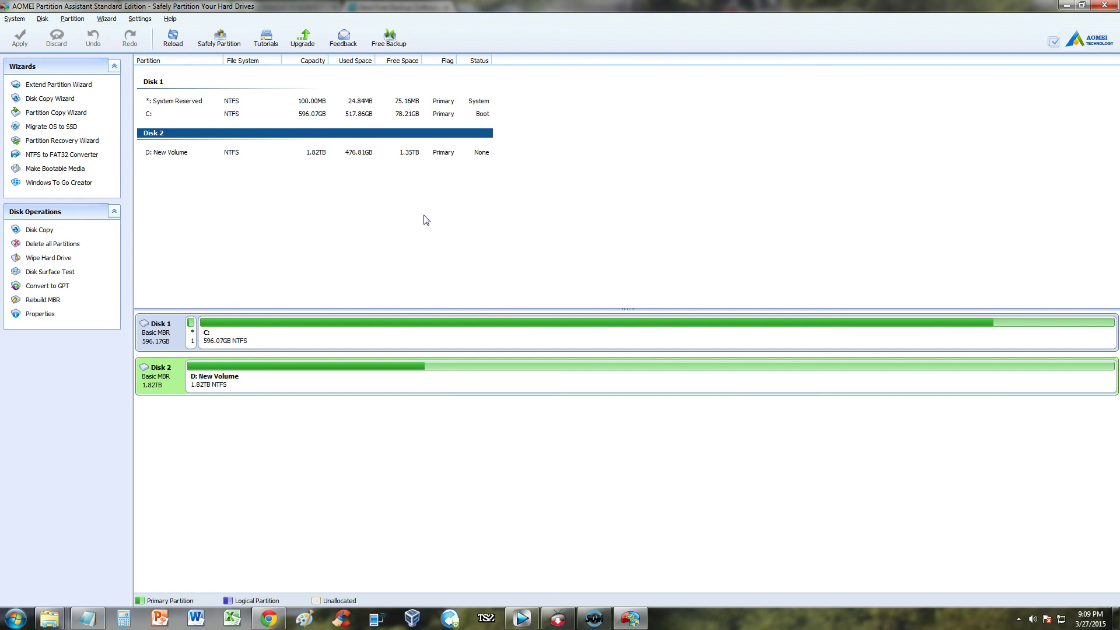
Open the Professional upgrade page in Chrome, minimizing the partition manager to view it.
left_click(303, 46)
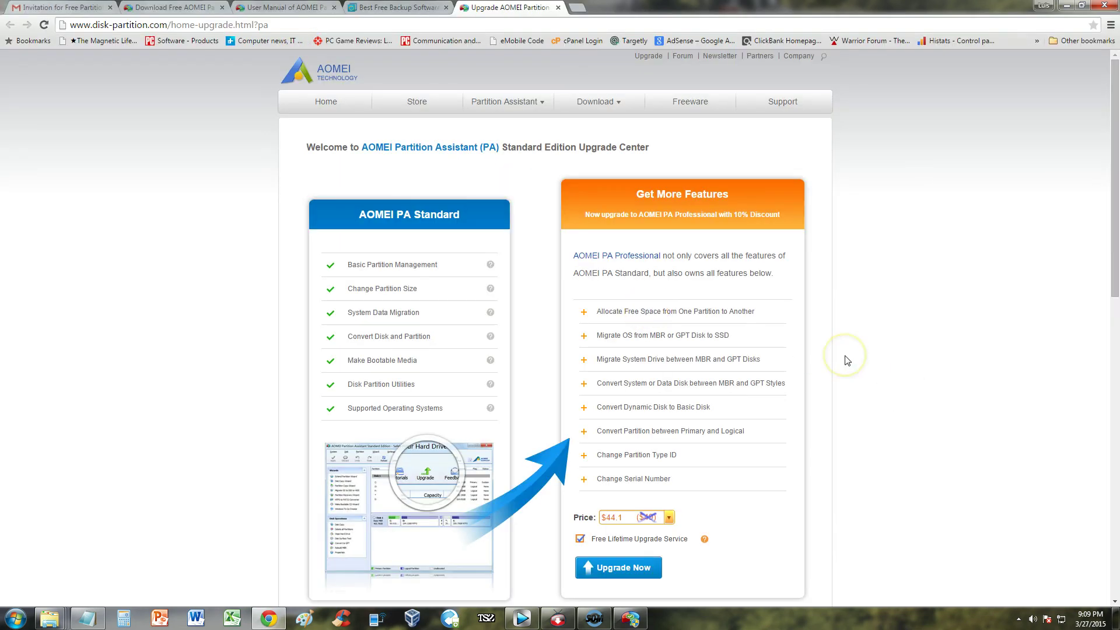
scroll(847, 360, "down", 1)
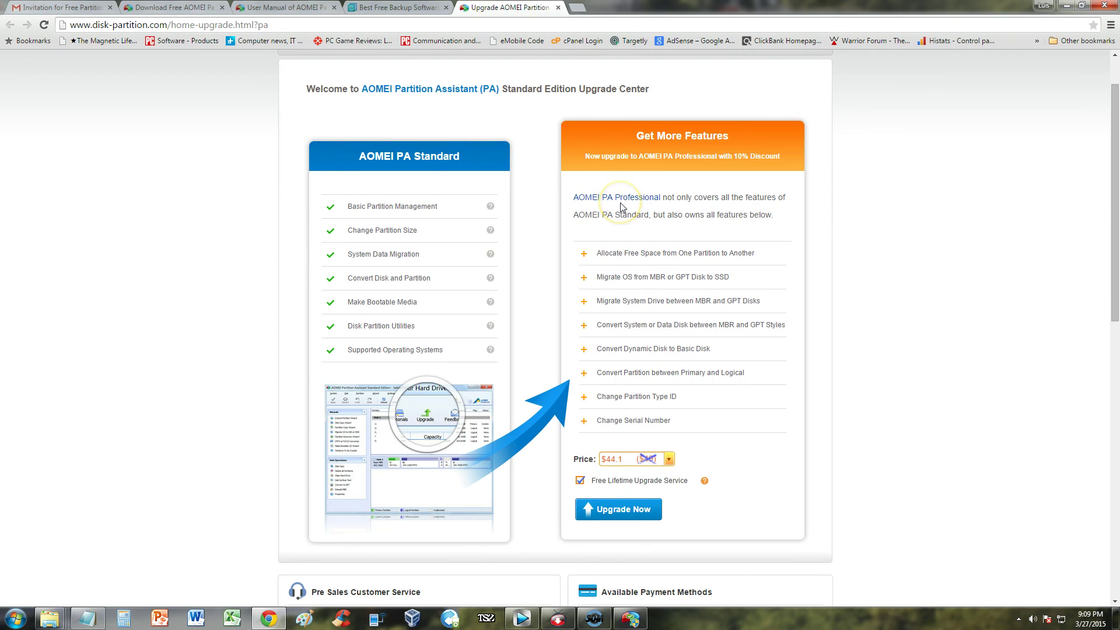
left_click(632, 617)
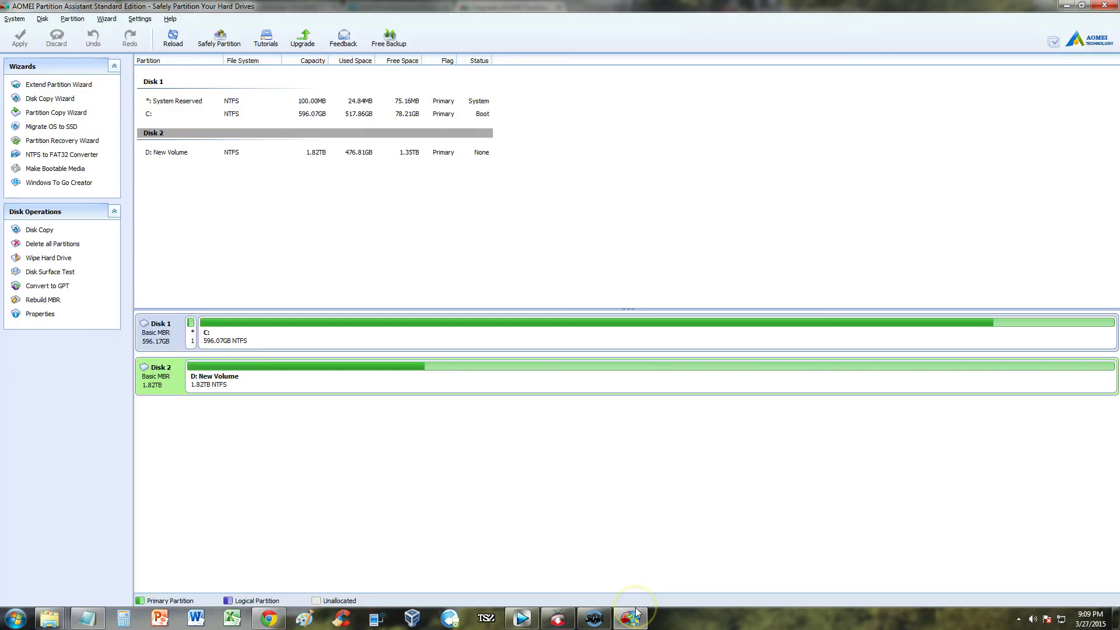
left_click(631, 617)
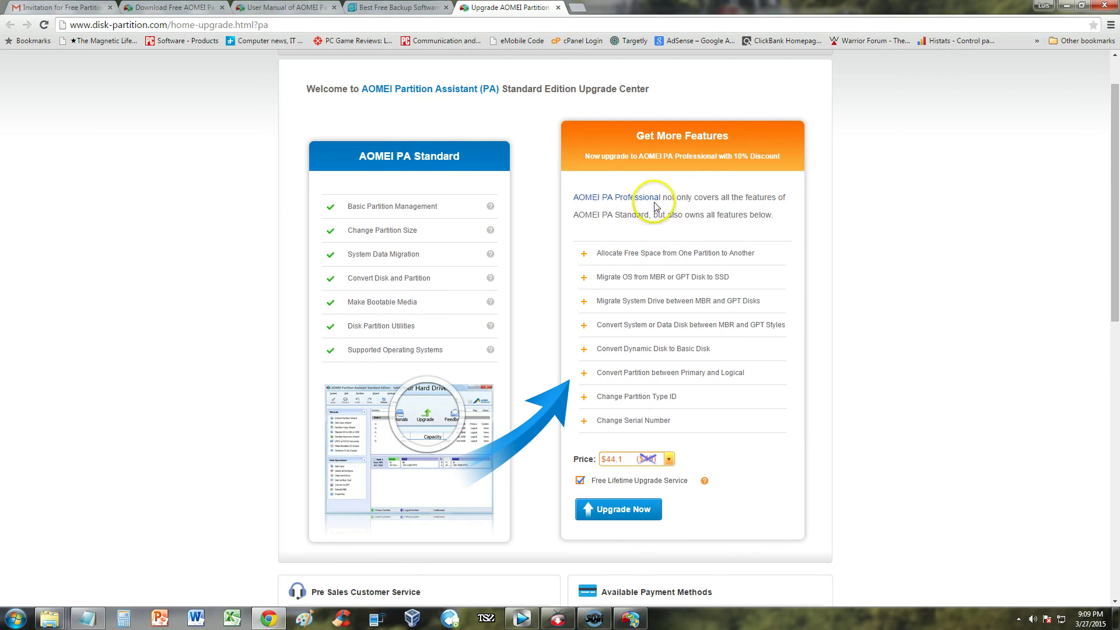
scroll(700, 245, "down", 1)
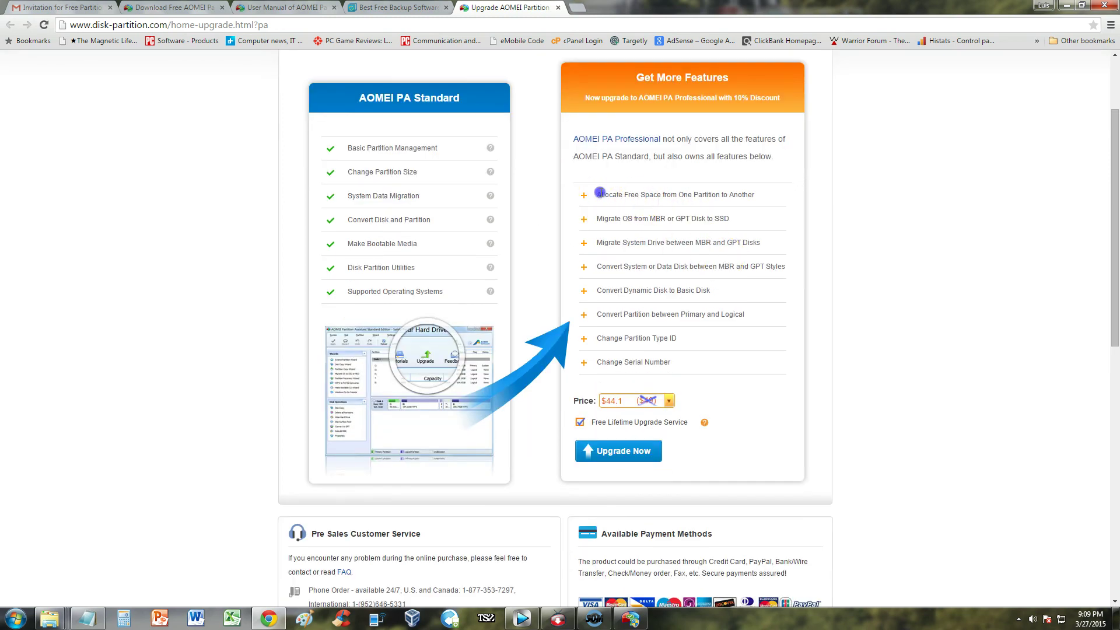
Highlight Allocate Free Space, Convert Dynamic Disk to Basic, Change Partition Type ID and Change Serial Number features.
left_click_drag(595, 194, 664, 194)
left_click(765, 194)
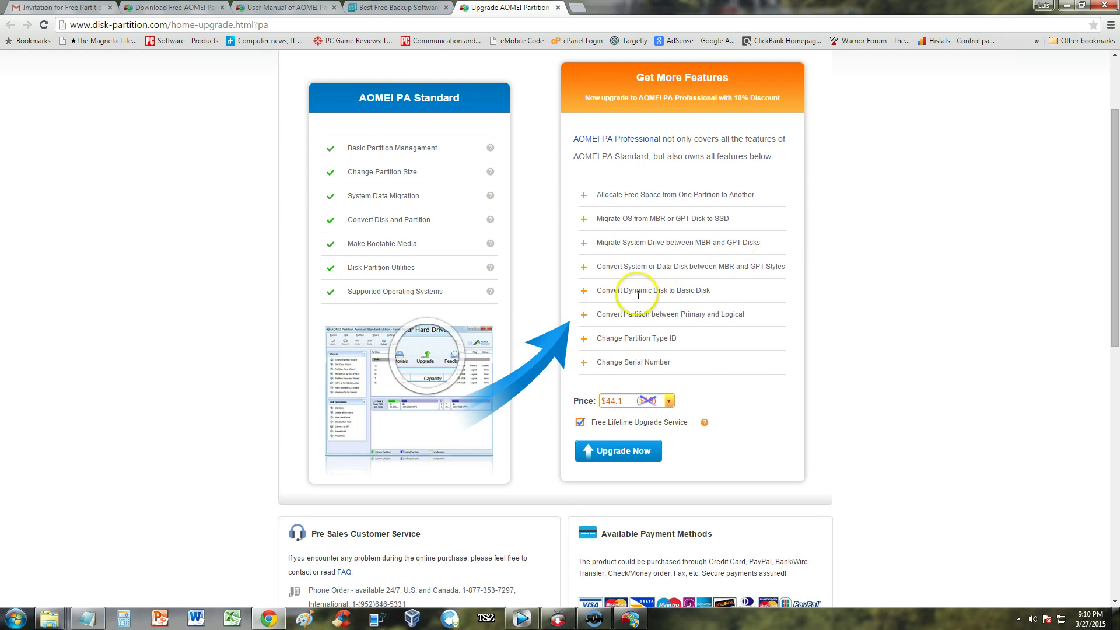
left_click_drag(596, 291, 714, 293)
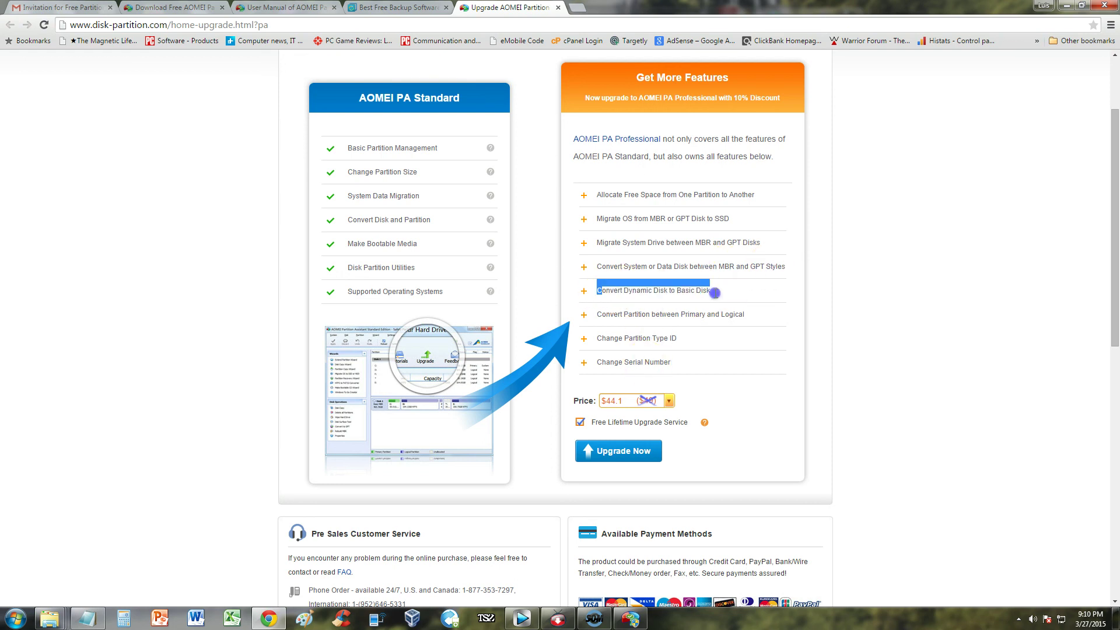
left_click(742, 297)
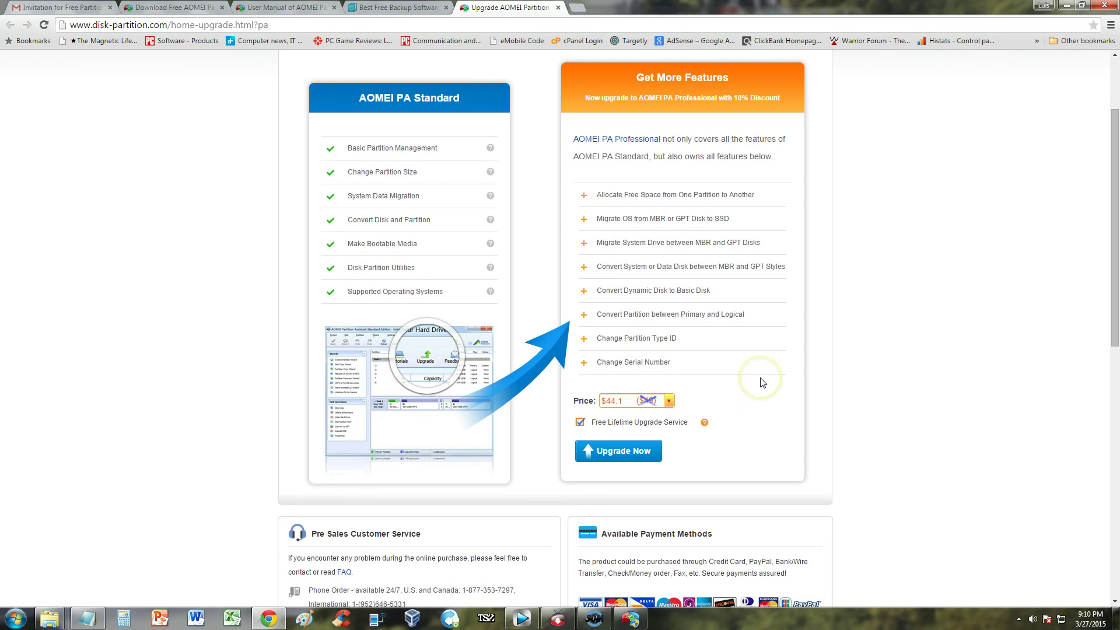
triple_click(657, 338)
left_click(750, 352)
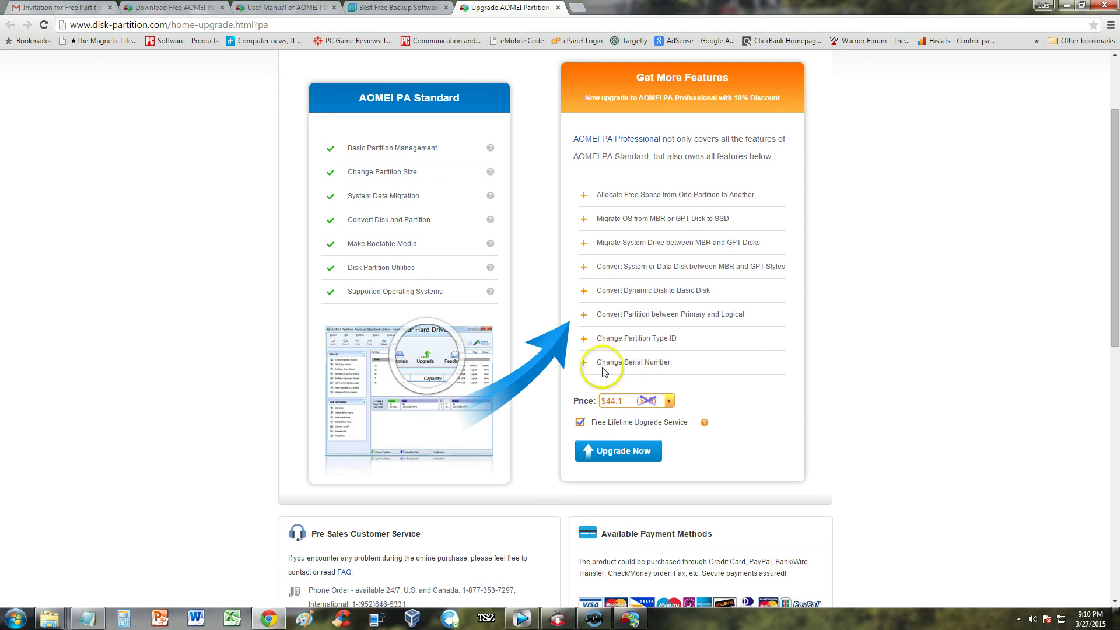
triple_click(604, 372)
left_click(697, 366)
triple_click(634, 366)
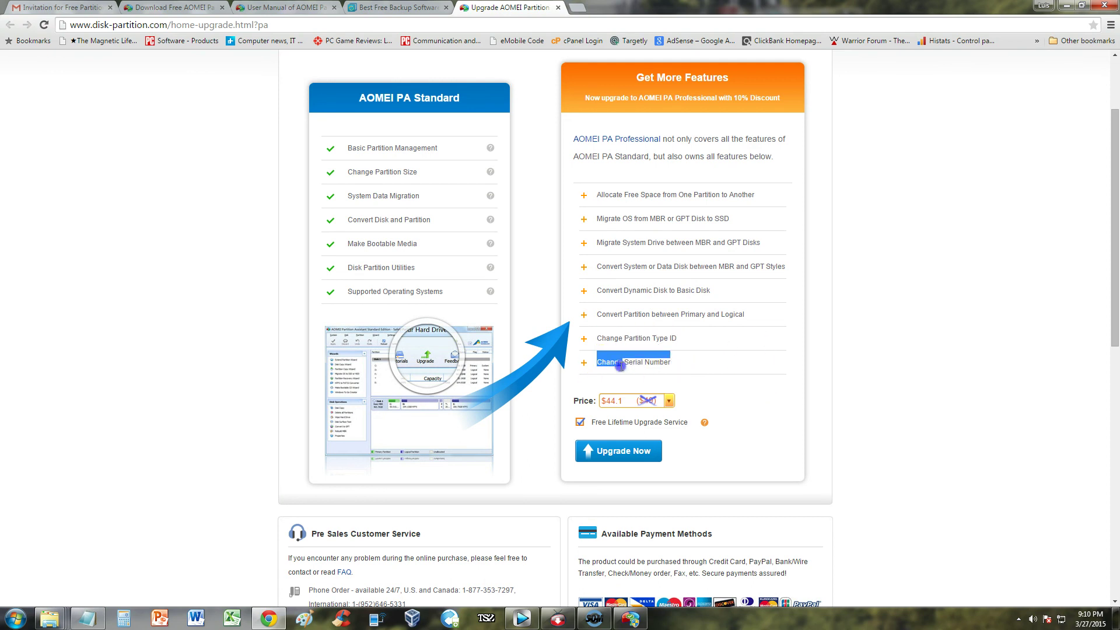
triple_click(618, 364)
left_click(683, 362)
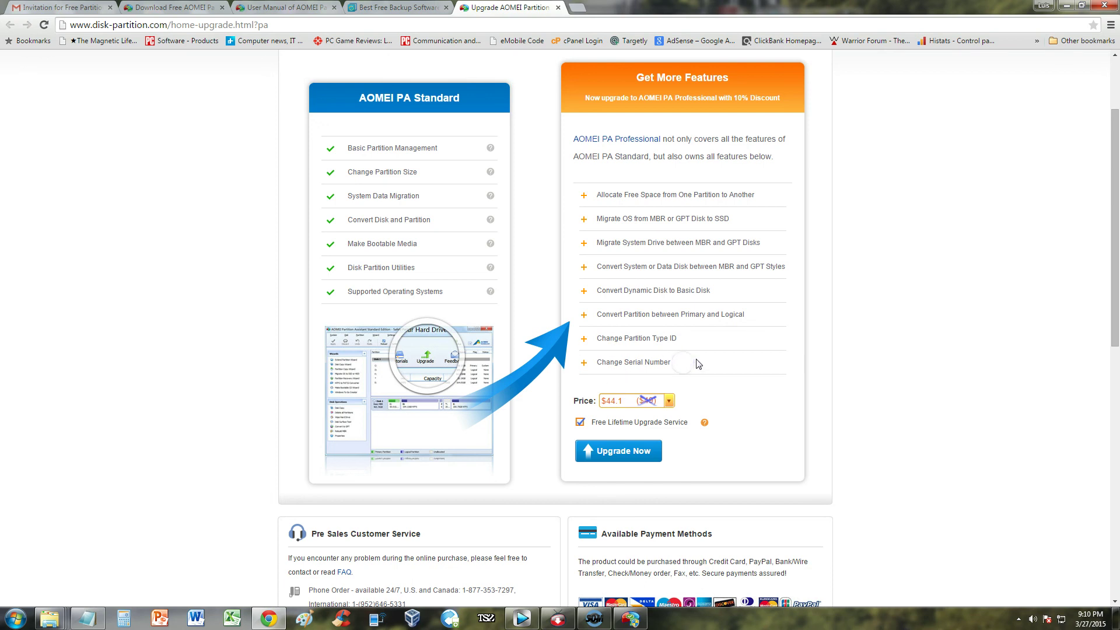
Check the Price options keeping $44.1, then bring AOMEI Partition Assistant back to the front.
left_click(618, 401)
left_click(641, 401)
left_click(630, 618)
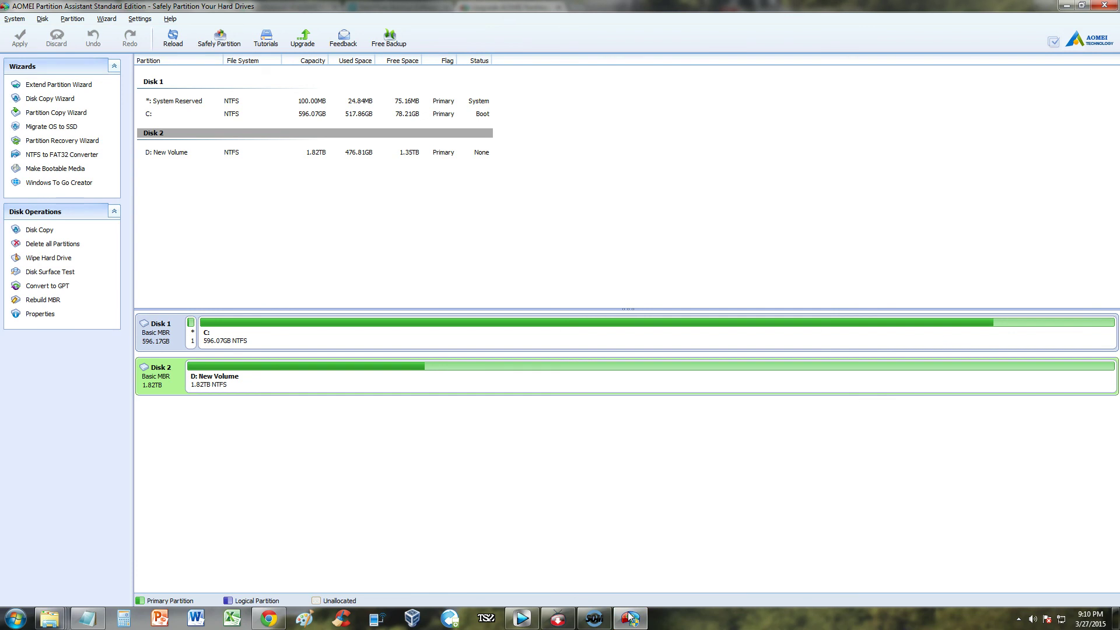
left_click(267, 620)
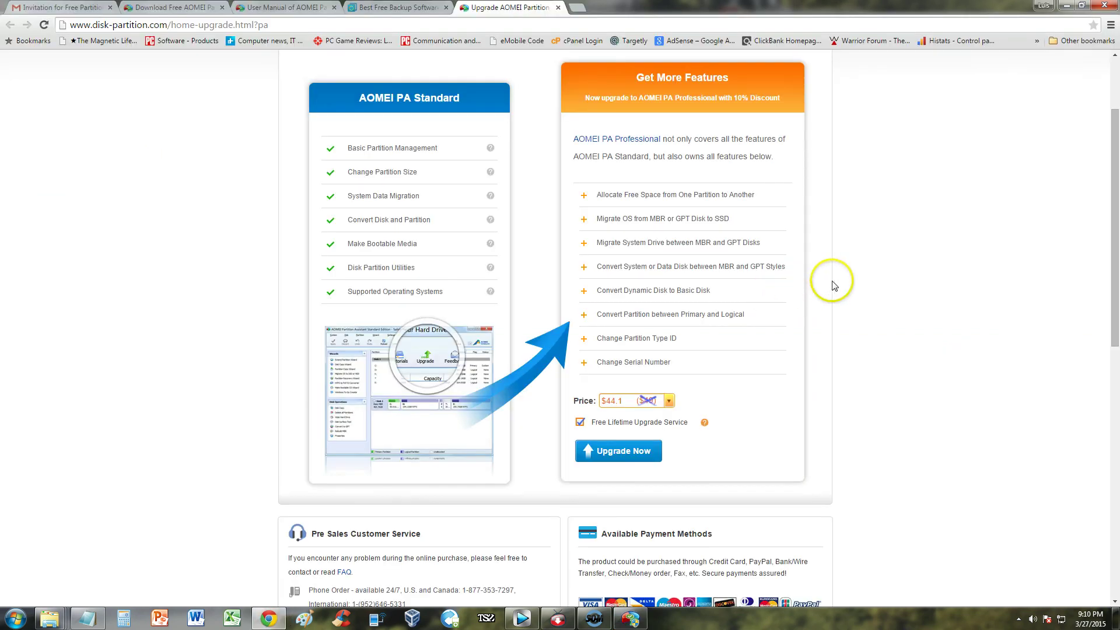
scroll(822, 280, "down", 4)
scroll(817, 326, "up", 5)
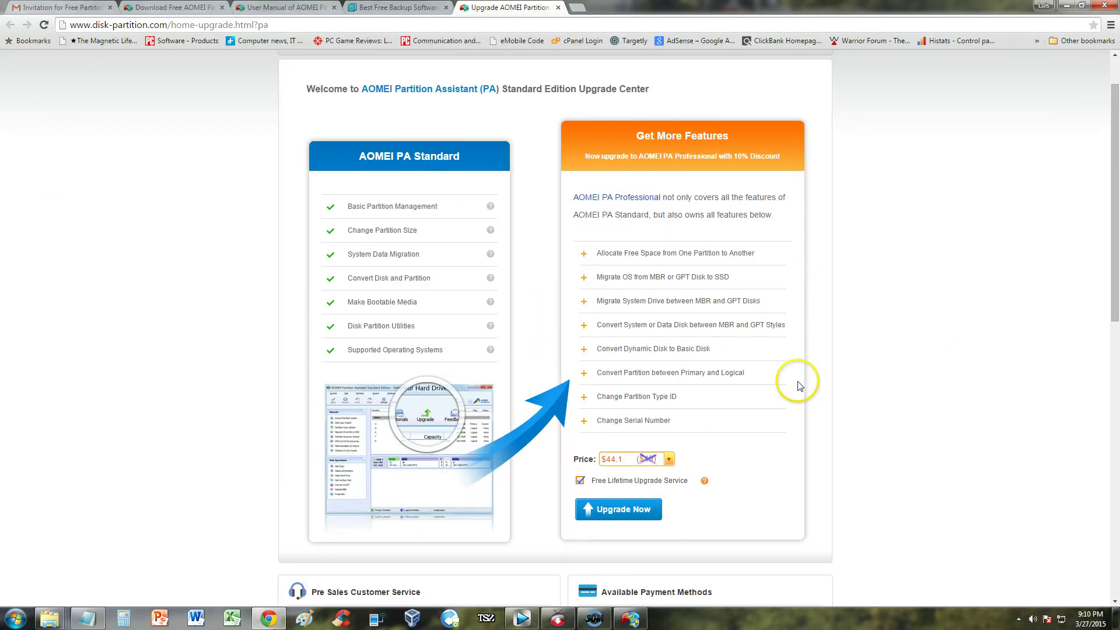
left_click(632, 618)
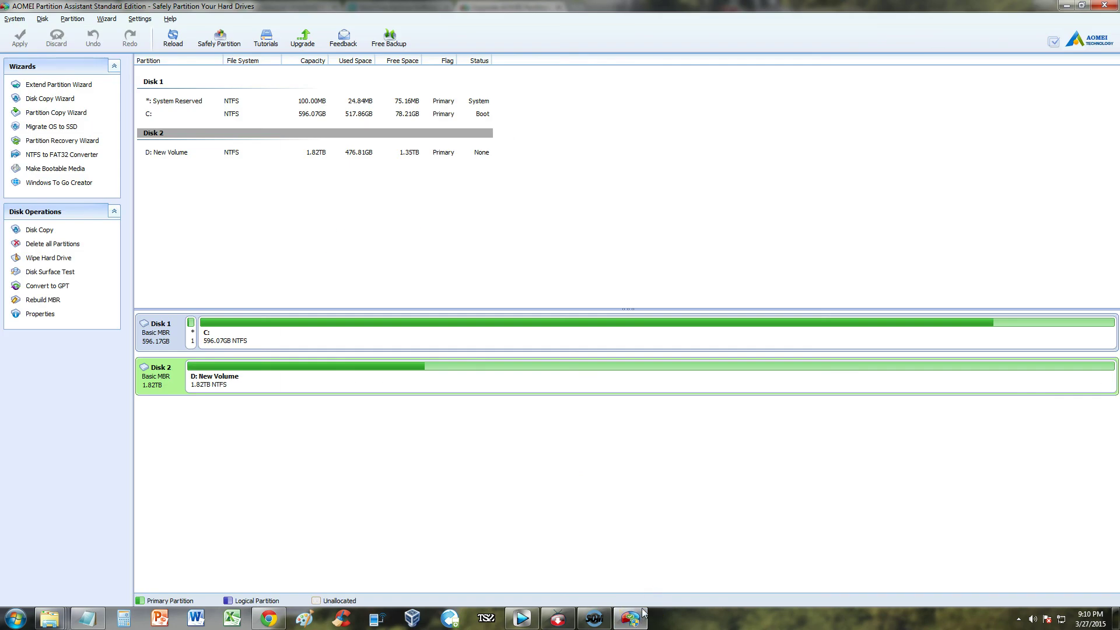